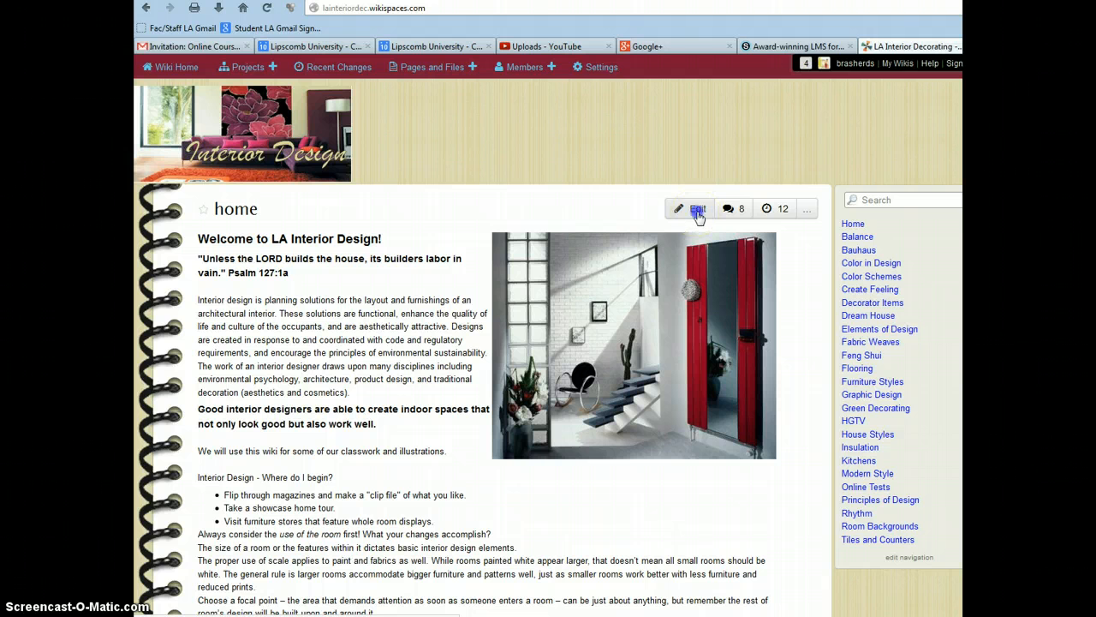
# - Open the LA Interior Design home page for editing and place the cursor after the Psalm 127:1a quotation
pyautogui.click(698, 212)
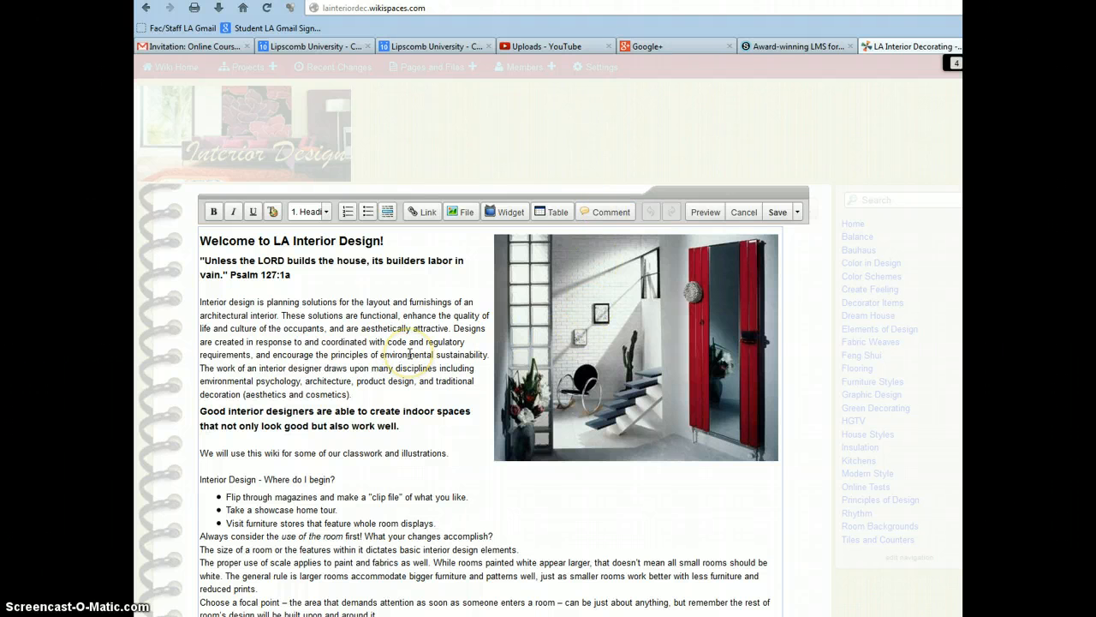
pyautogui.click(409, 353)
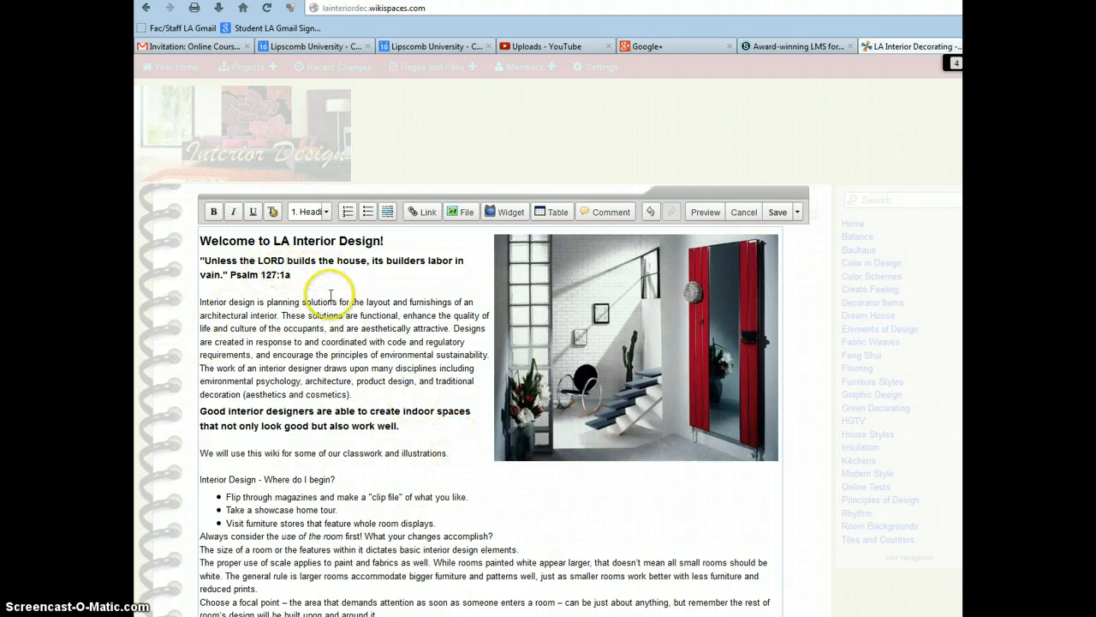
pyautogui.click(297, 275)
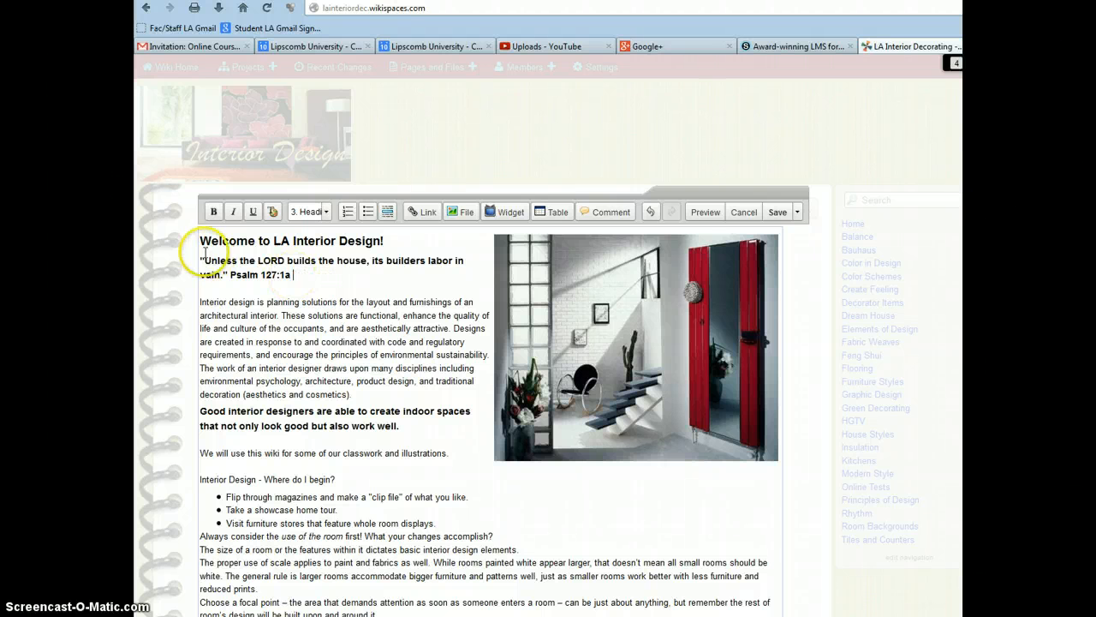
# - Review the text style options without applying any, and save the home page
pyautogui.click(213, 211)
pyautogui.click(240, 210)
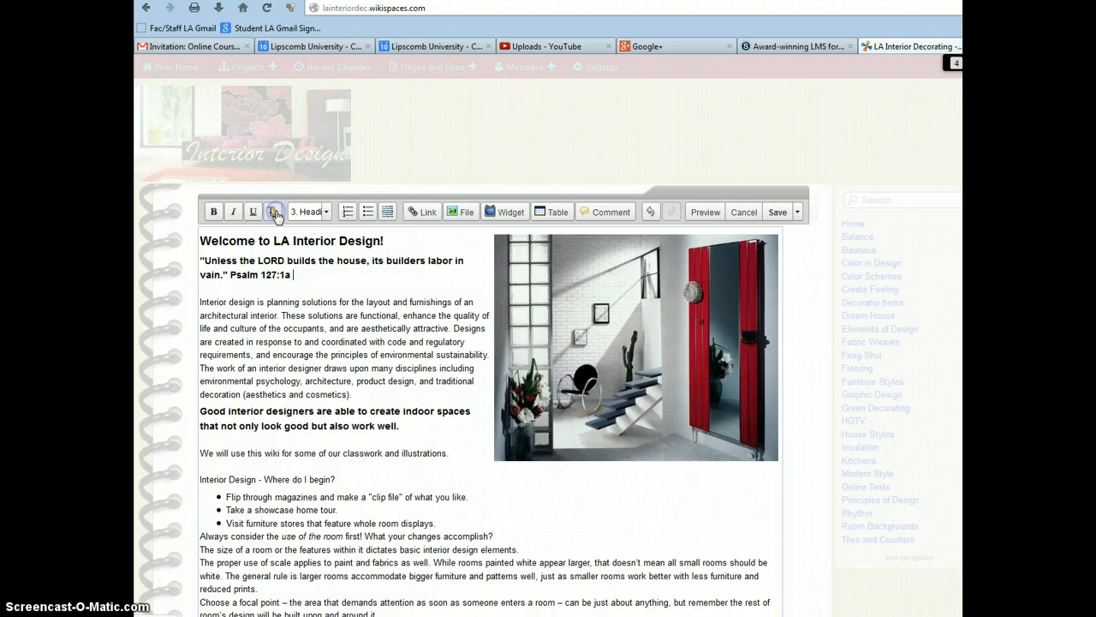
pyautogui.click(274, 212)
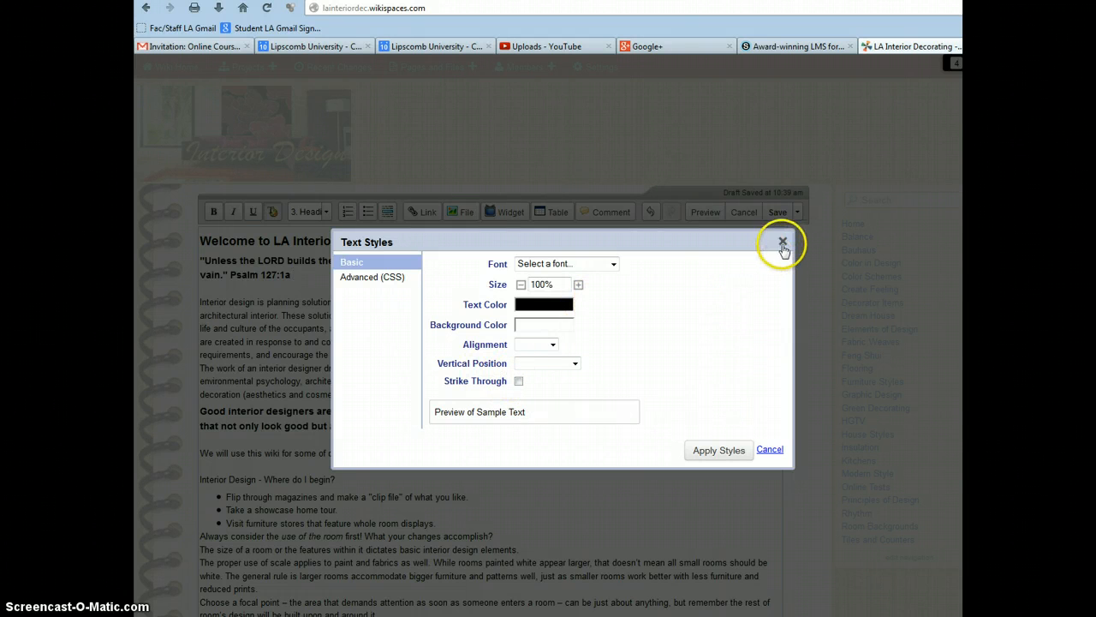
pyautogui.click(771, 449)
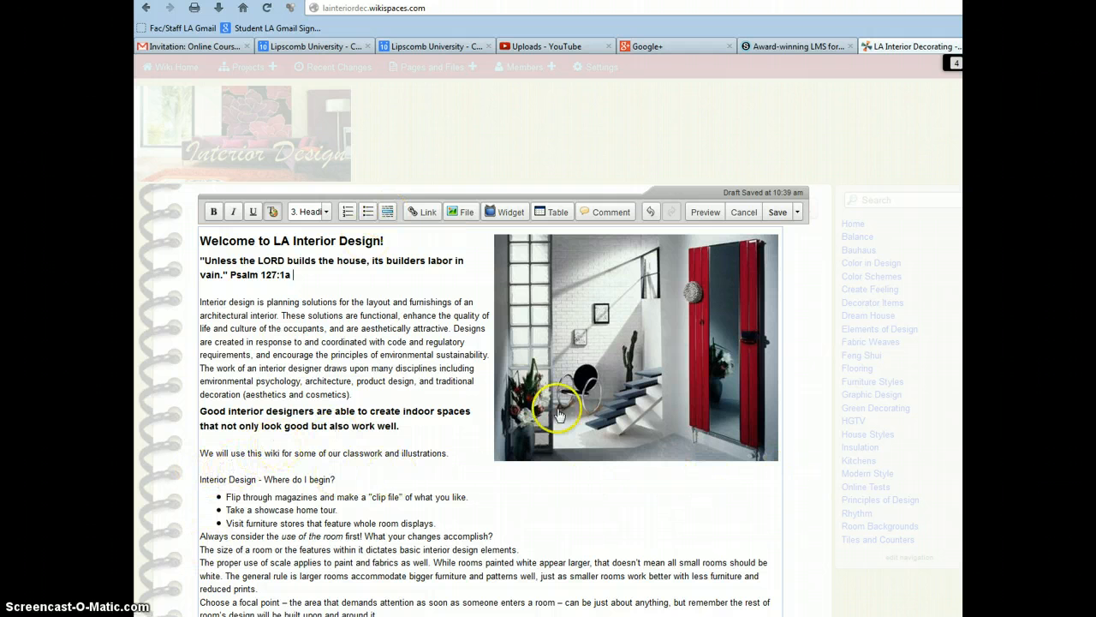
pyautogui.click(784, 219)
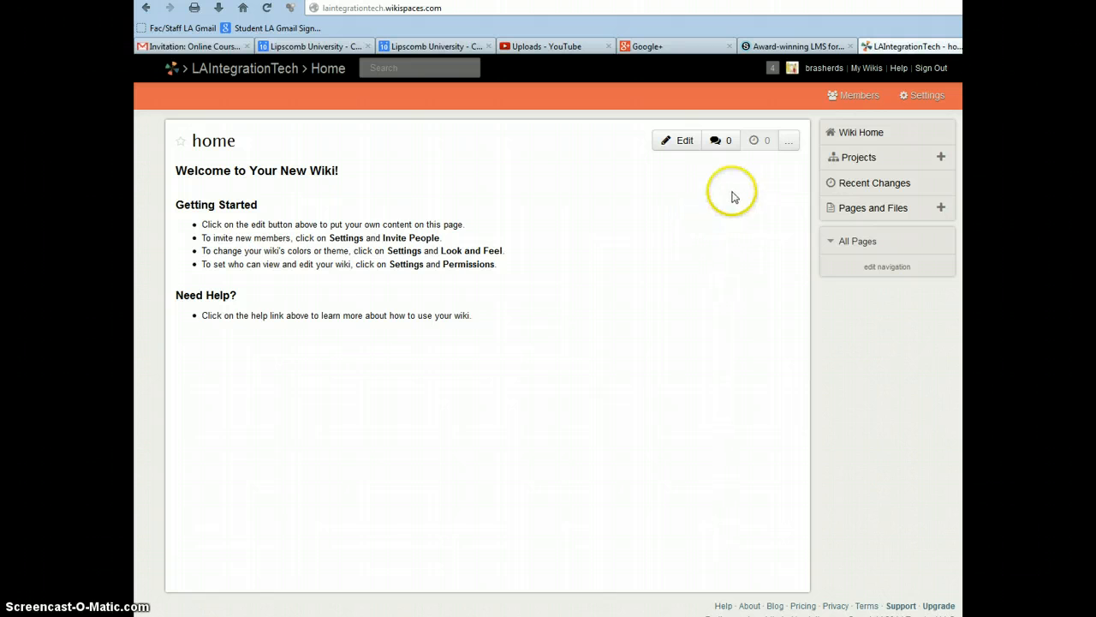
# - Open the LAIntegrationTech wiki's theme settings and compare the Notebook, Tatami, TatamiLeft and Original themes
pyautogui.click(925, 96)
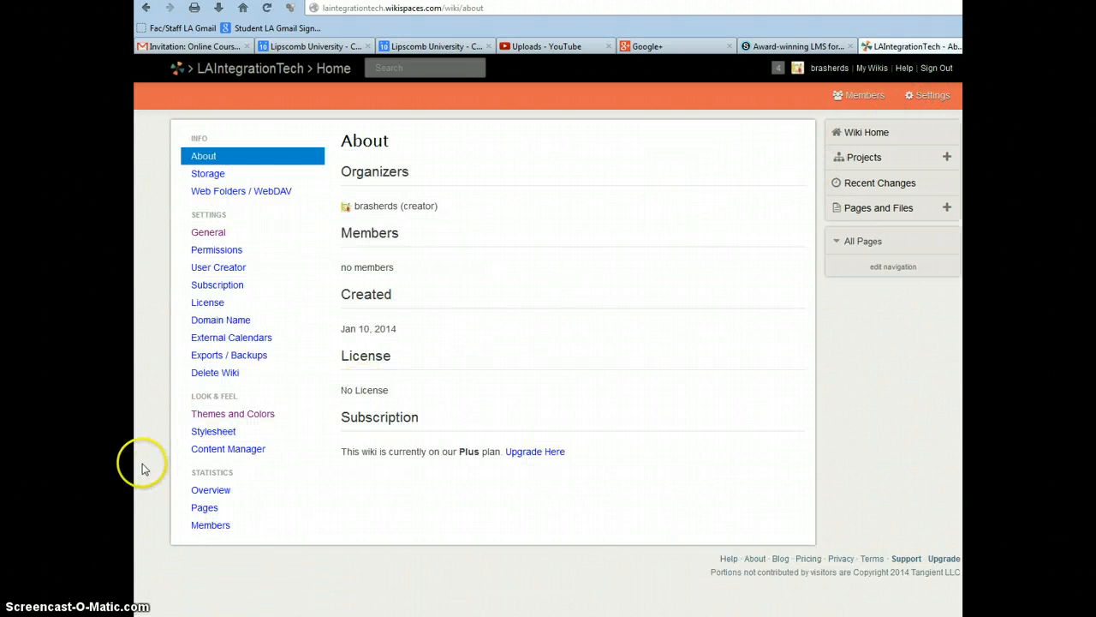
pyautogui.click(232, 418)
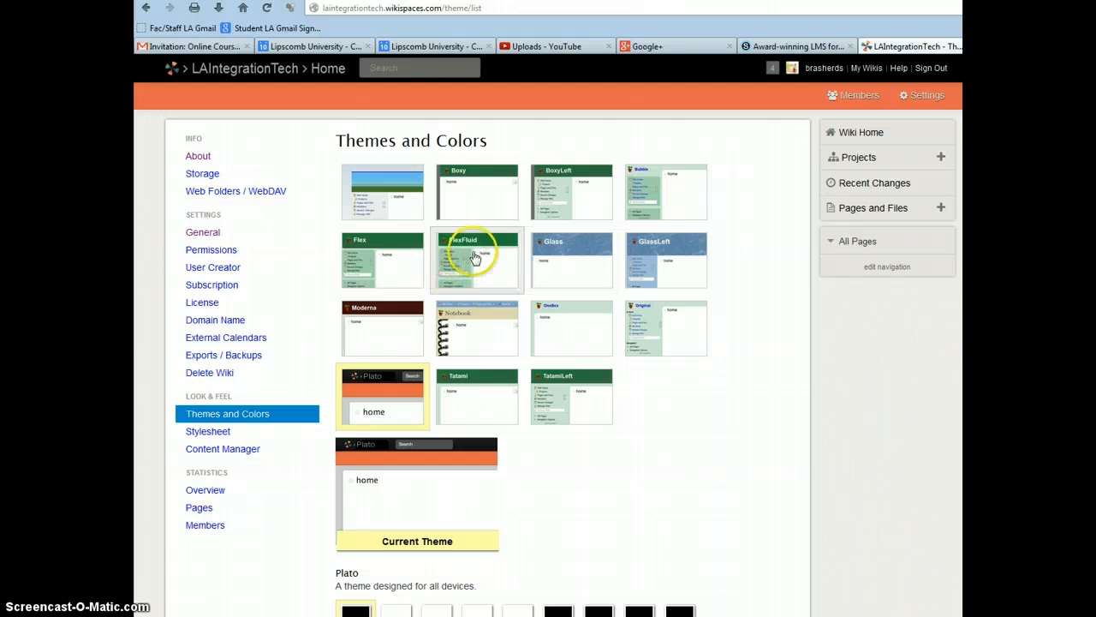
pyautogui.click(479, 344)
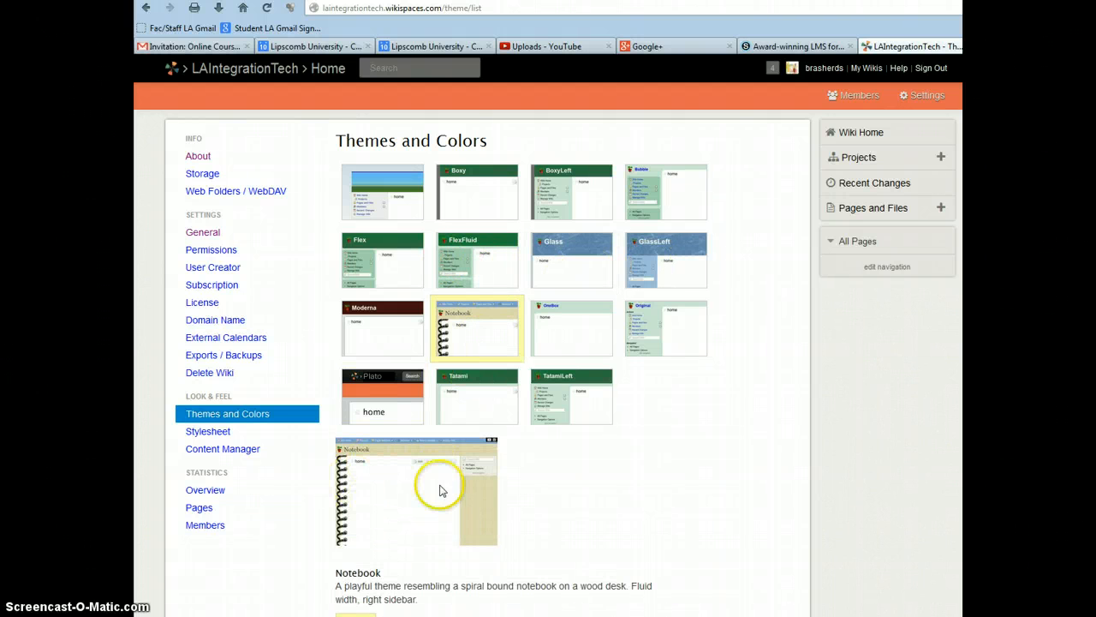
pyautogui.click(479, 393)
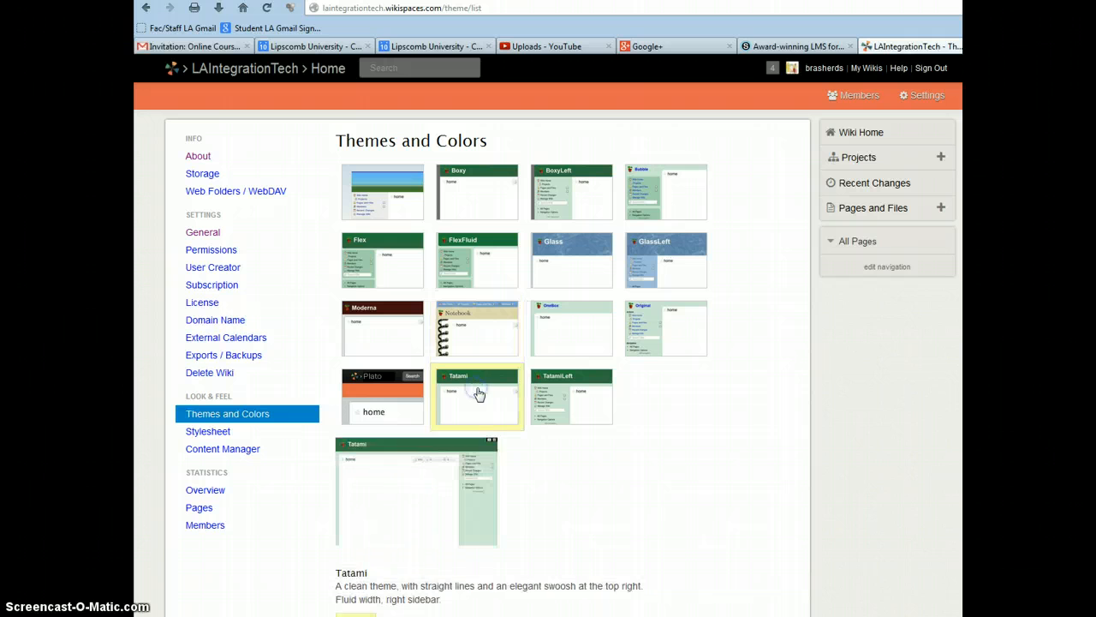
pyautogui.click(568, 401)
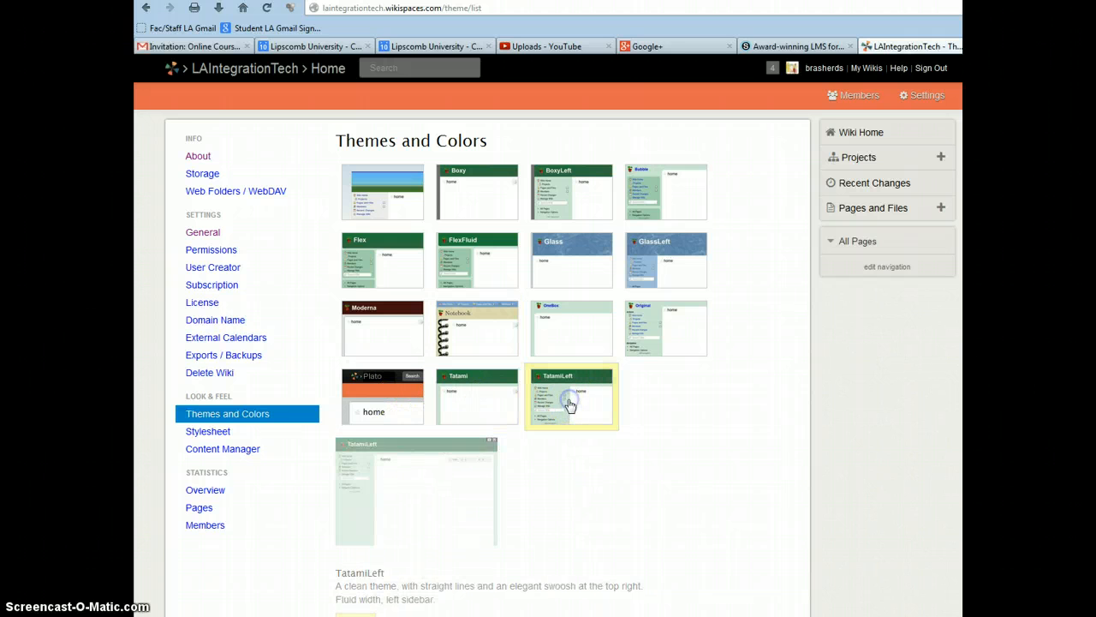
pyautogui.click(670, 321)
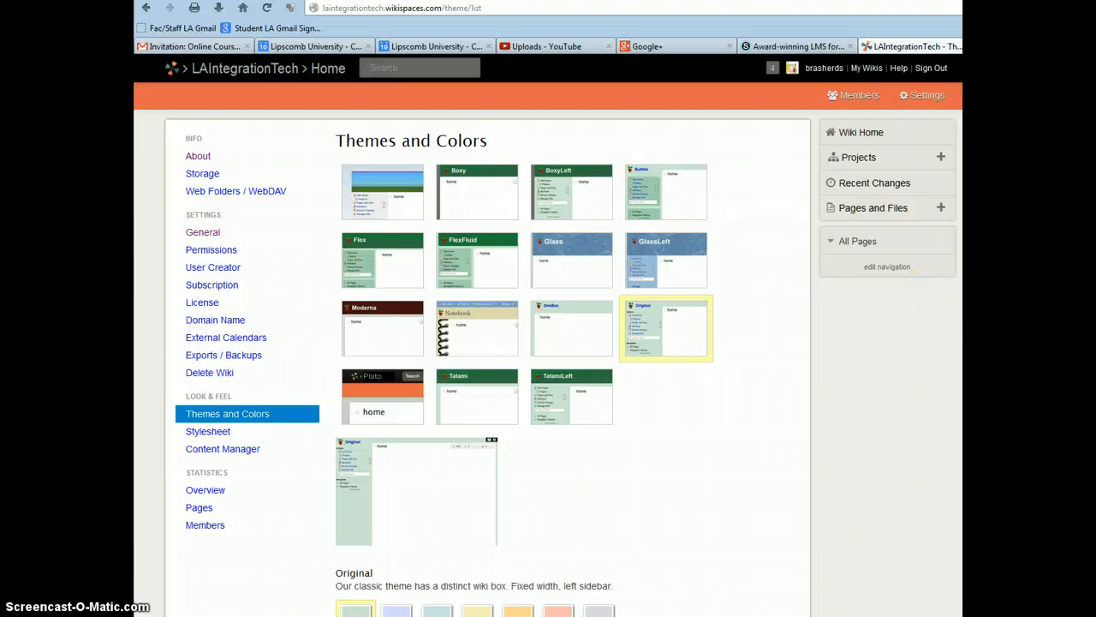
# - Examine the colour schemes offered for the Original and Plato themes and the options for creating a new theme
pyautogui.scroll(-2, 898, 362)
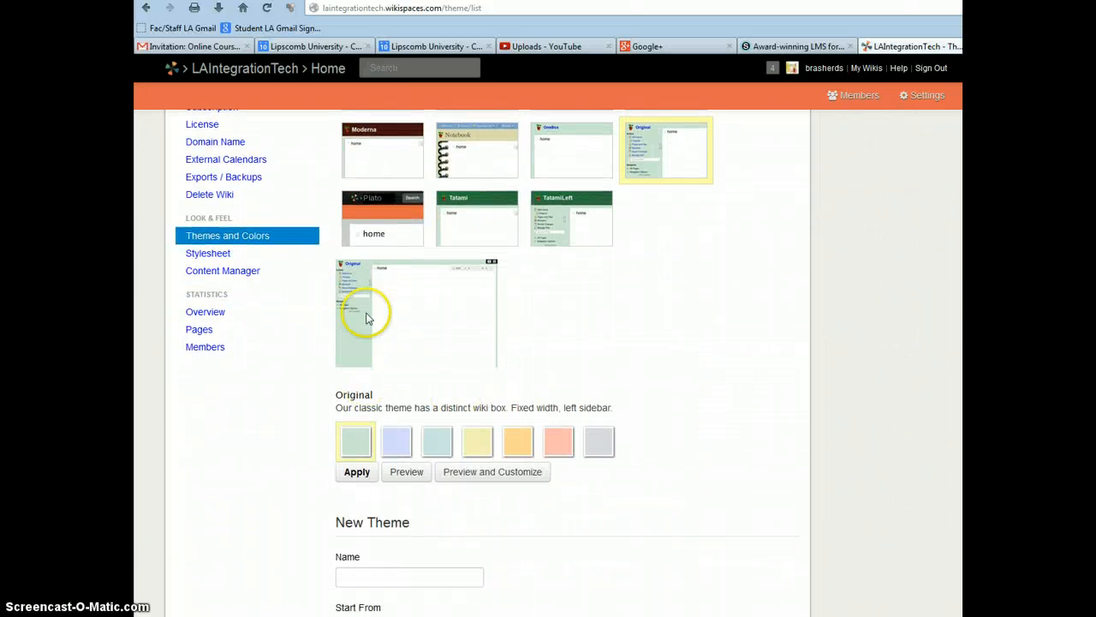
pyautogui.click(386, 212)
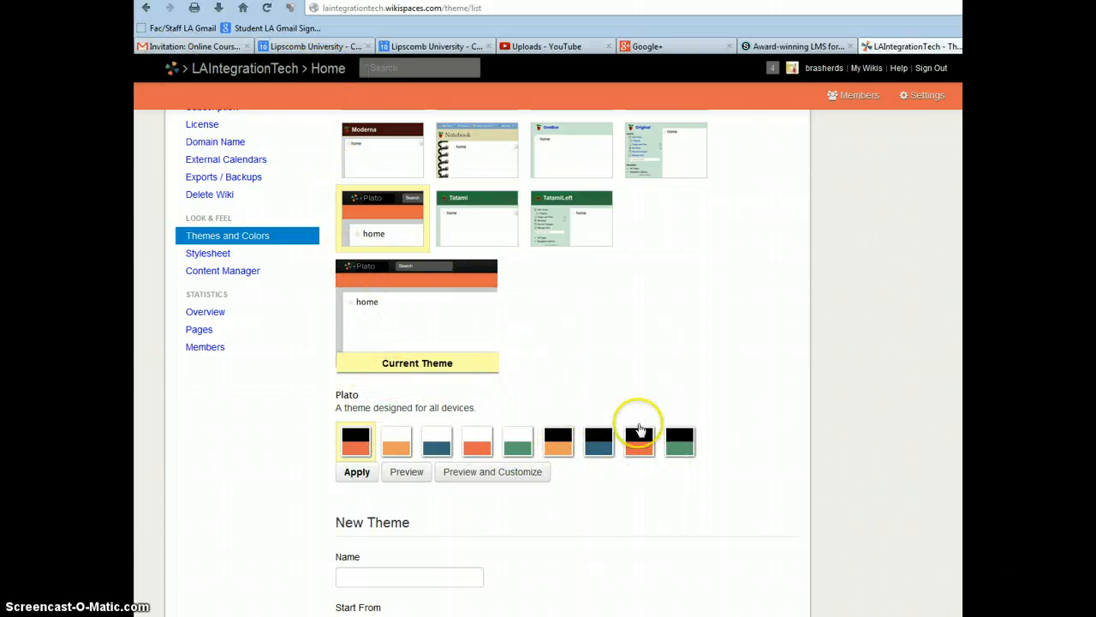
pyautogui.click(679, 442)
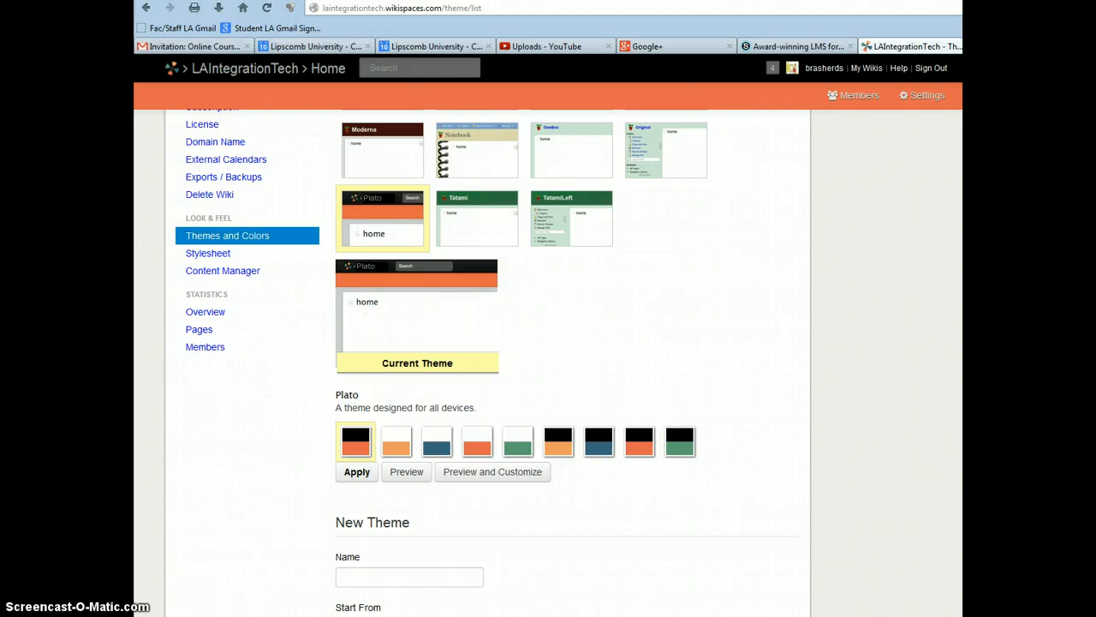
pyautogui.scroll(-2, 886, 520)
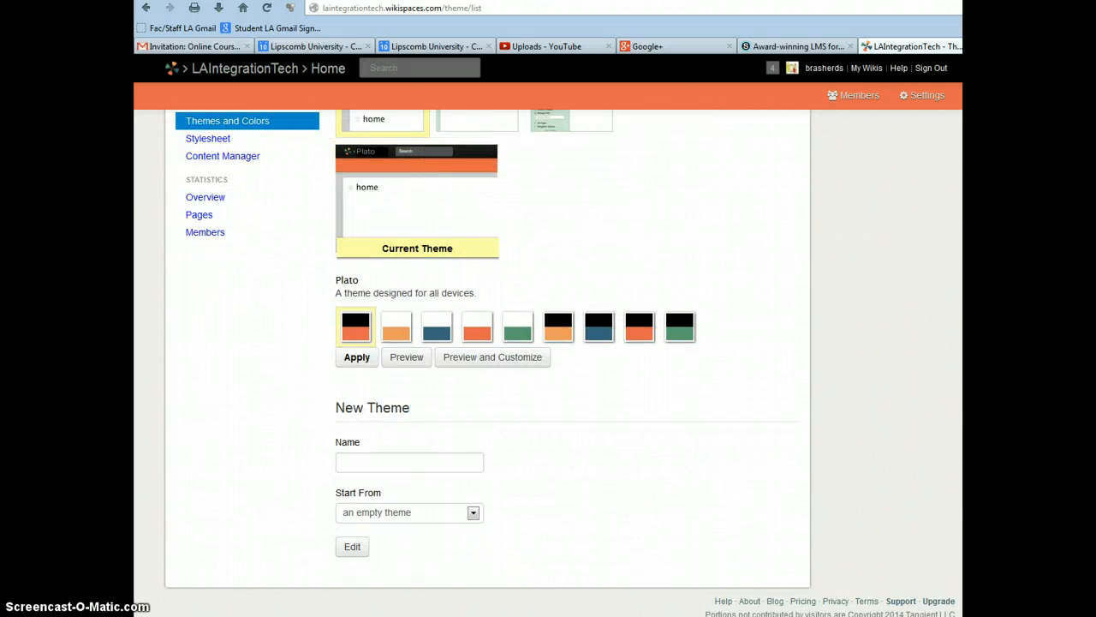
pyautogui.scroll(5, 480, 360)
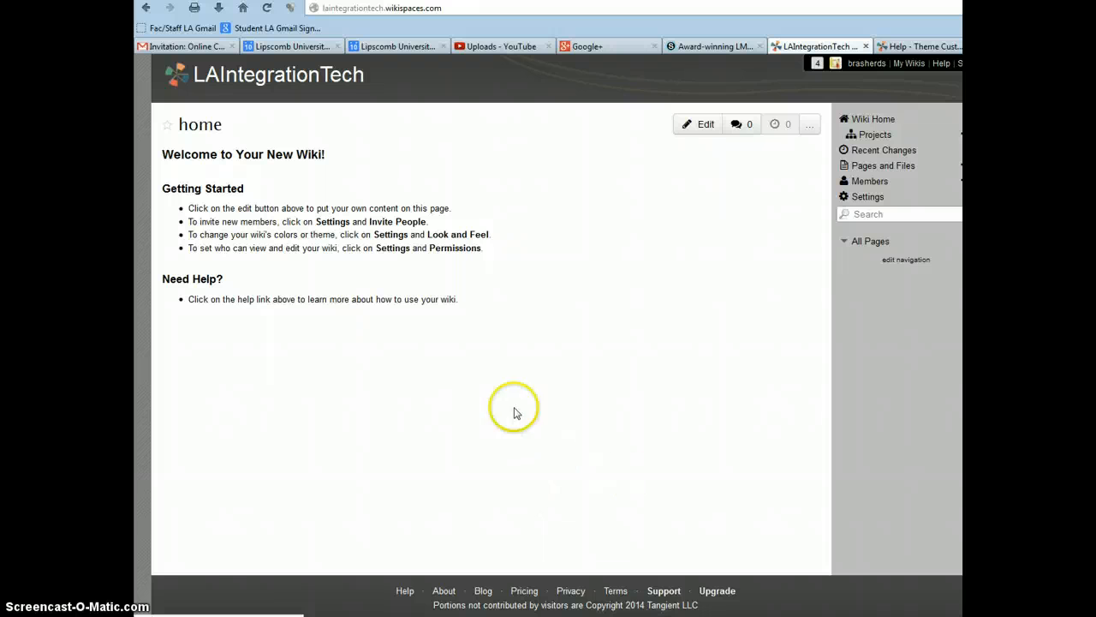
# - Update the LAIntegrationTech wiki's permissions with Private access selected
pyautogui.click(863, 197)
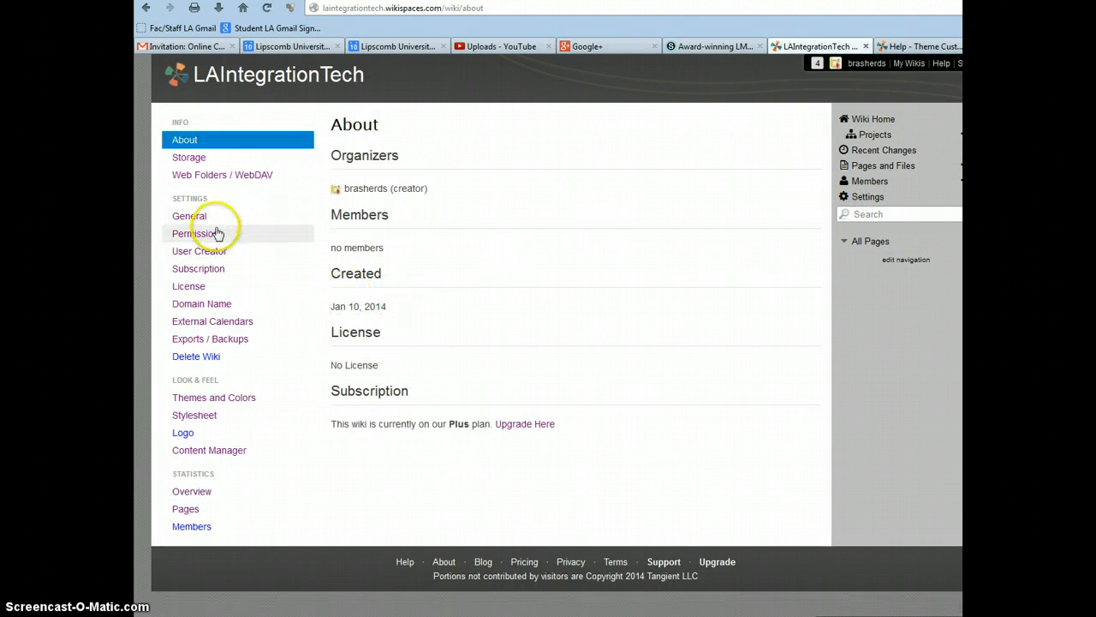
pyautogui.click(209, 239)
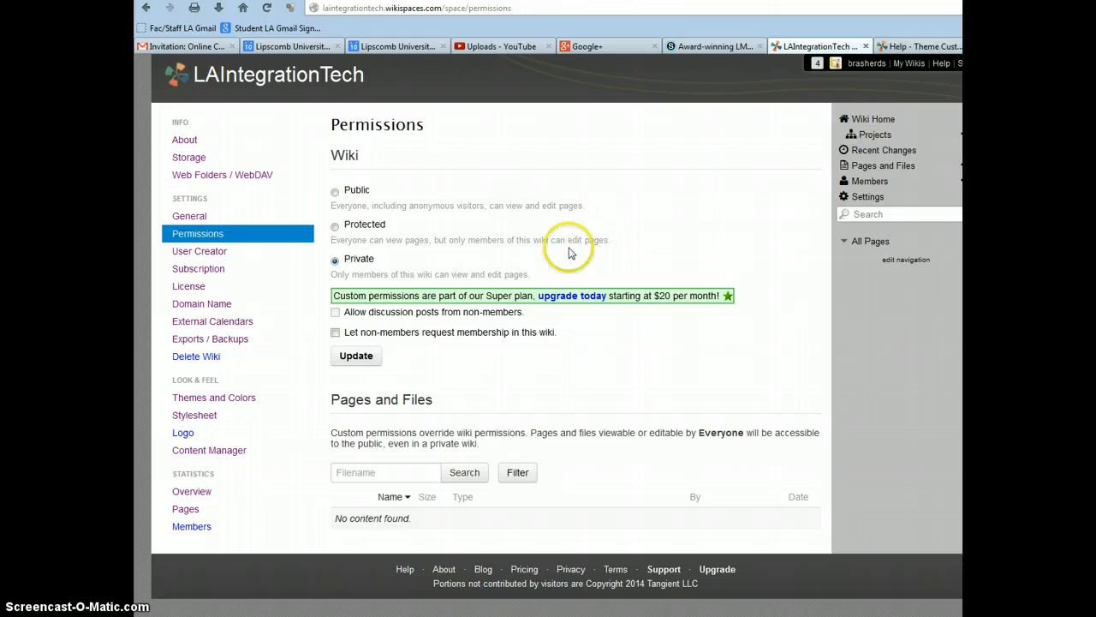
pyautogui.click(353, 362)
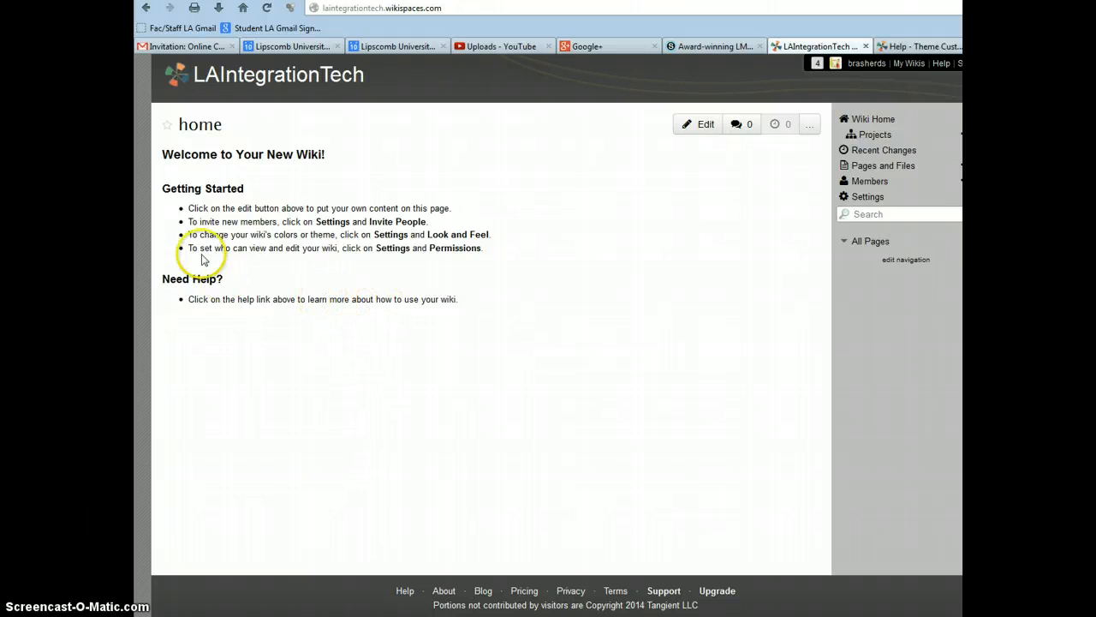
# - Switch to the LA Interior Decorating wiki and look over its home page and page navigation
pyautogui.click(911, 64)
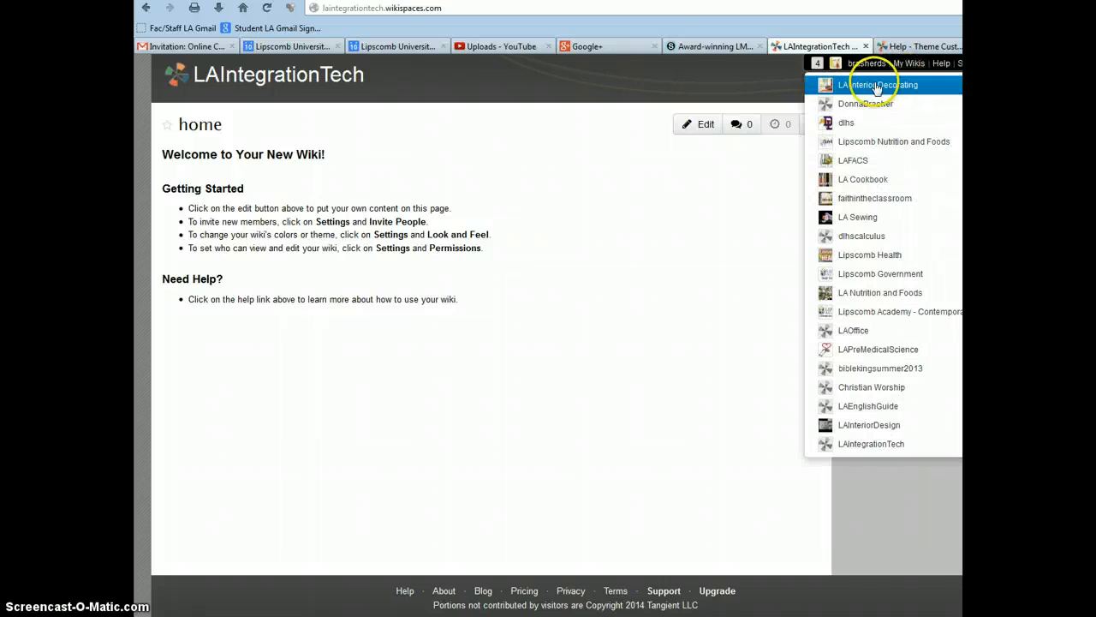
pyautogui.click(877, 86)
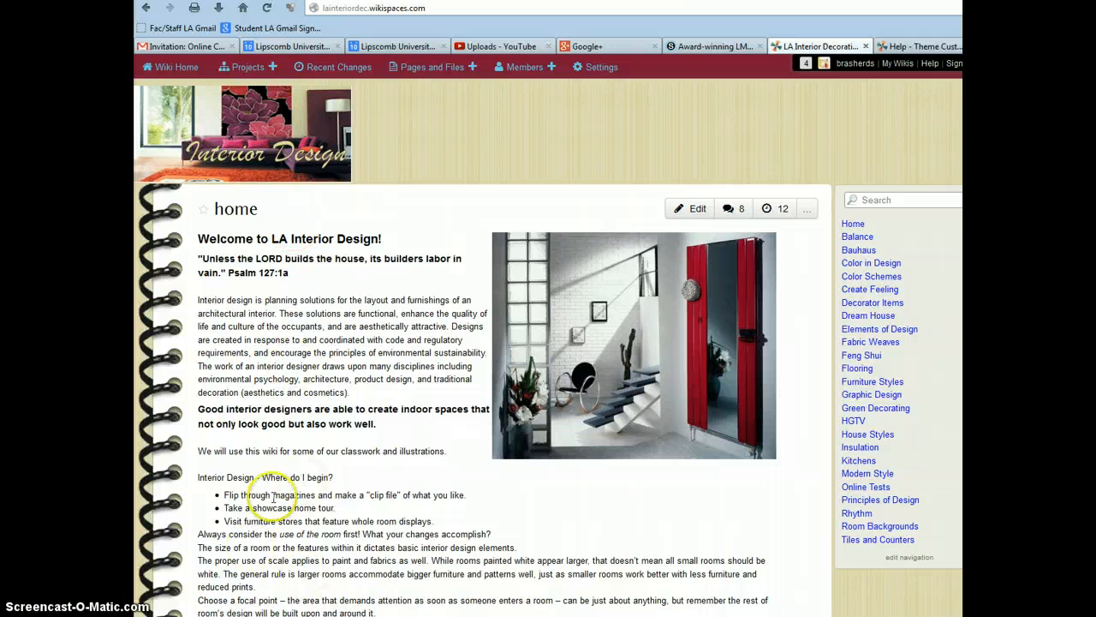
pyautogui.click(854, 382)
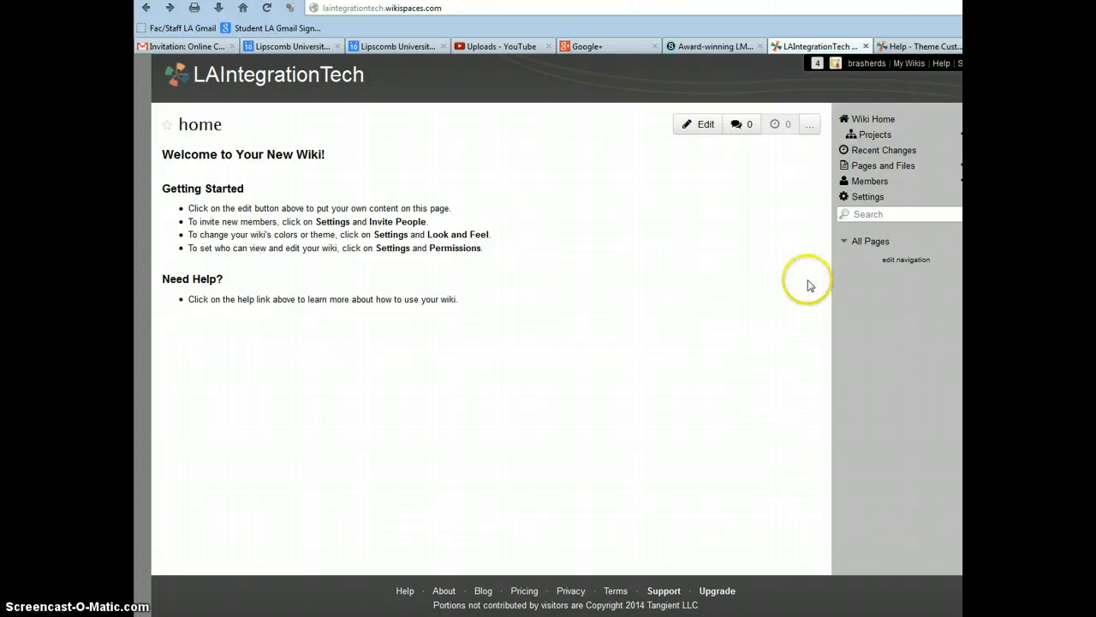
# - Edit the LAIntegrationTech home page, upload interior1.jpg from the Desktop and insert it below the Need Help? section's bullet
pyautogui.click(696, 126)
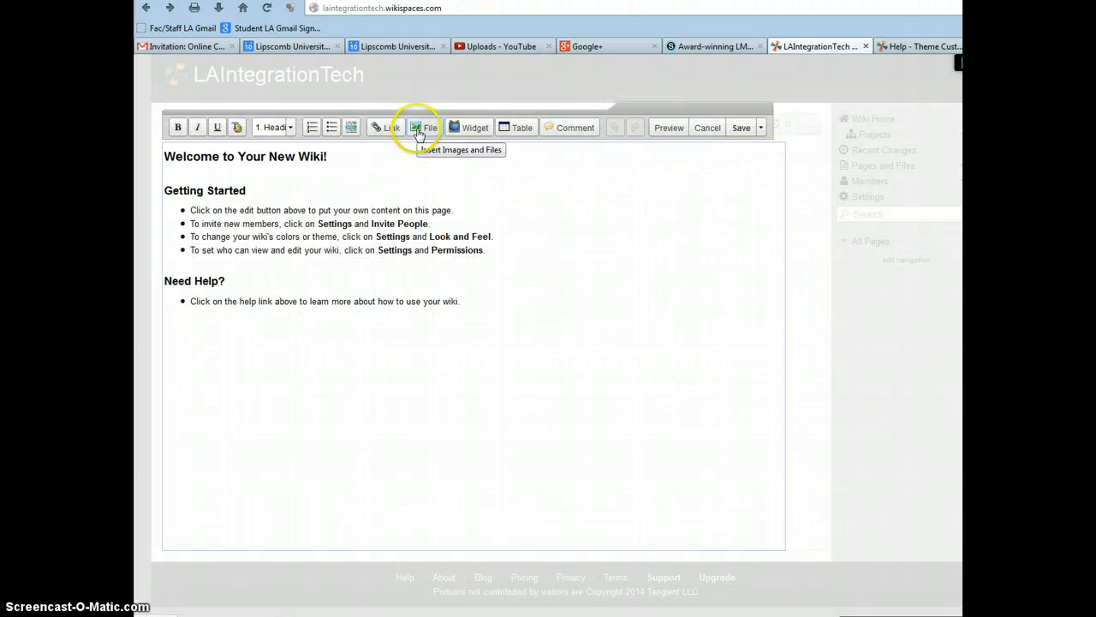
pyautogui.click(418, 132)
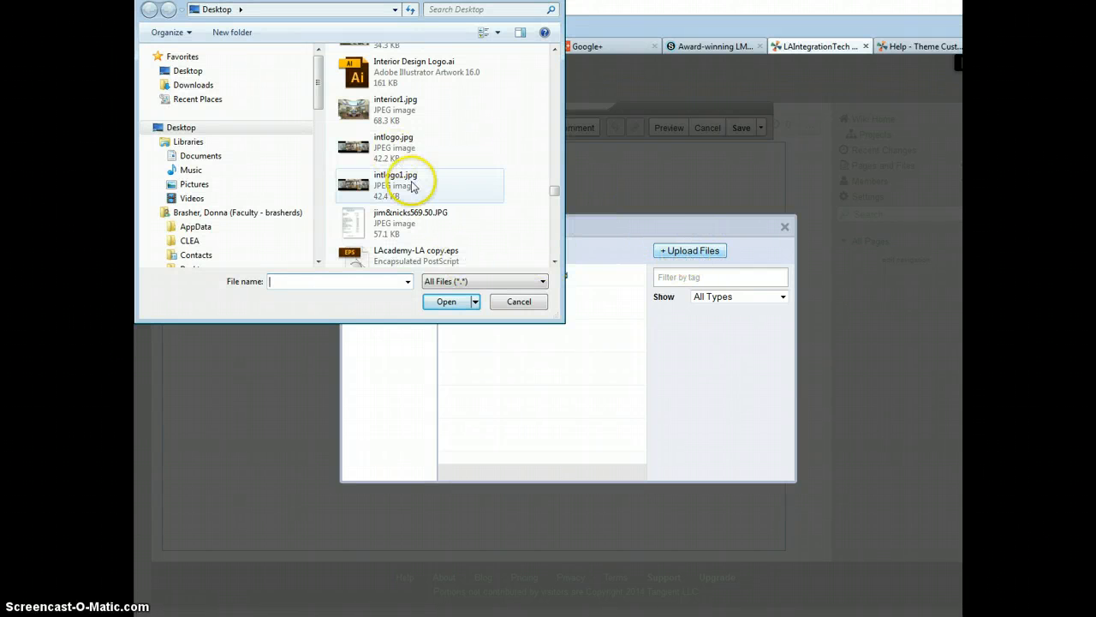
pyautogui.click(353, 111)
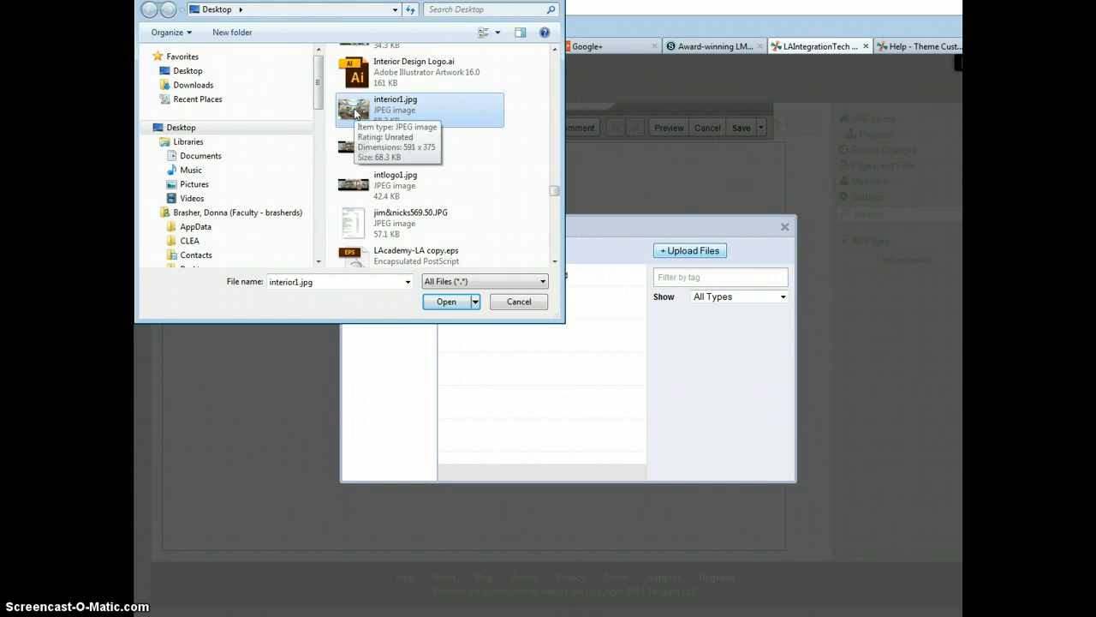
pyautogui.click(445, 303)
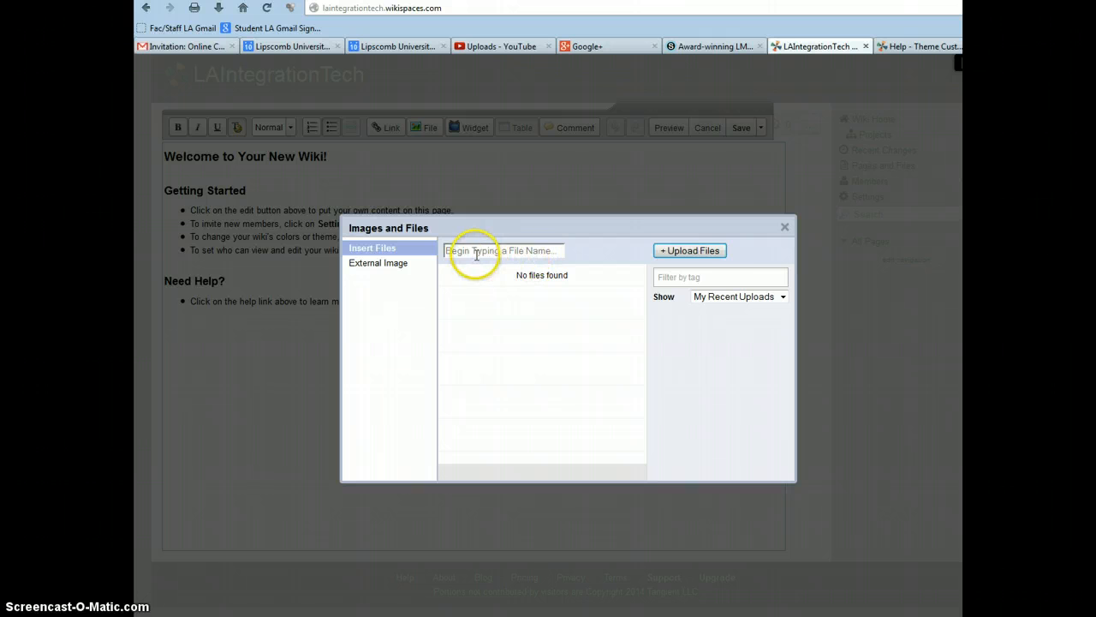
pyautogui.click(693, 250)
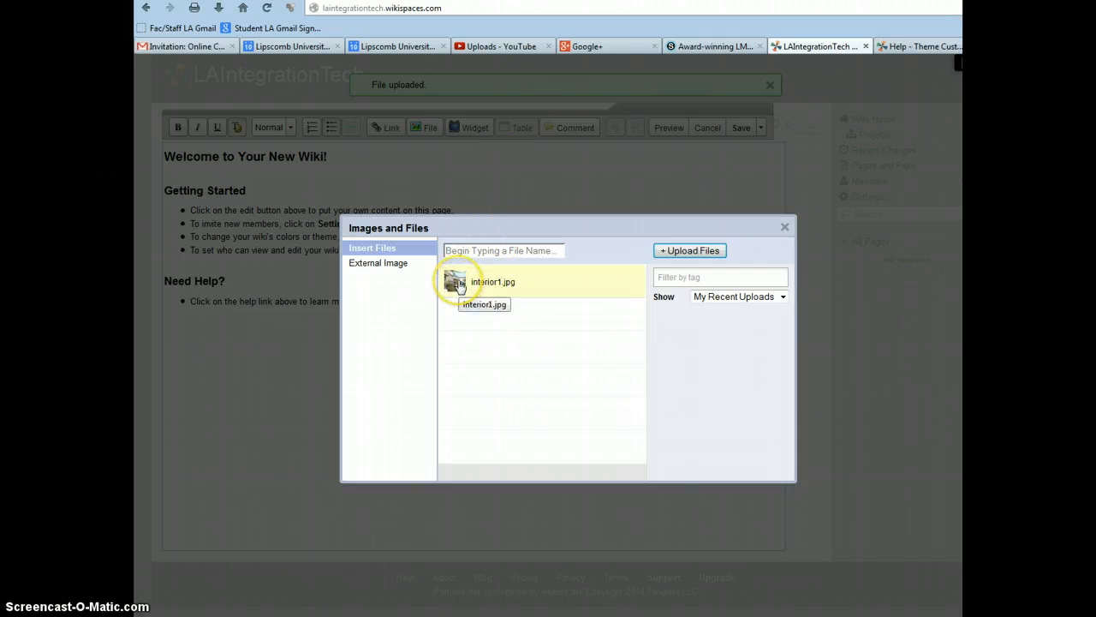
pyautogui.click(460, 283)
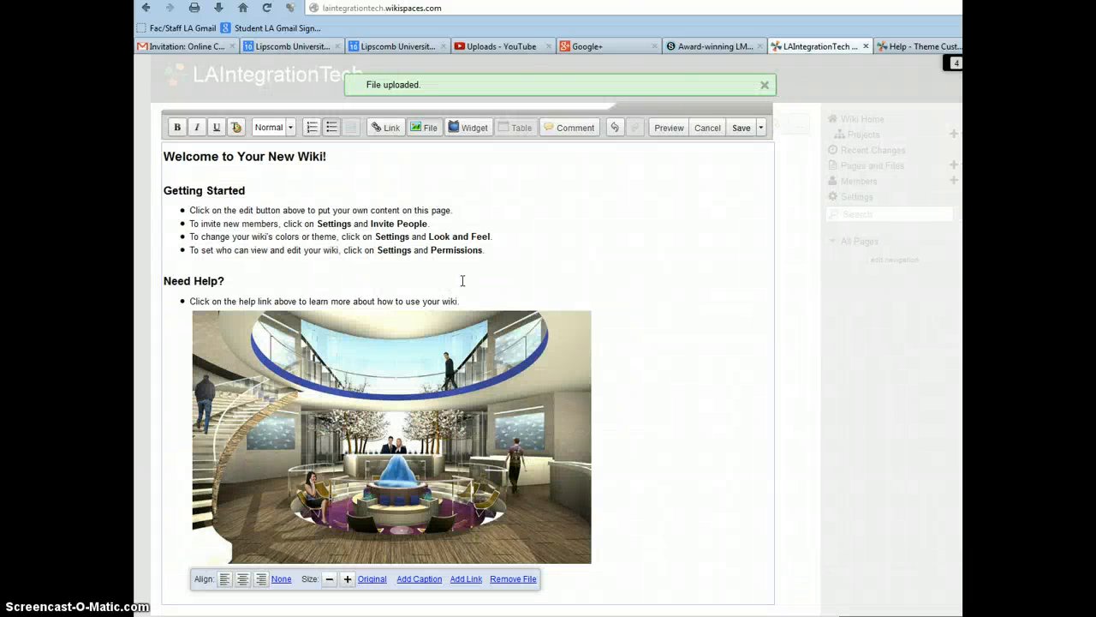
# - Align the inserted interior image to the right and reduce its size by one increment
pyautogui.click(430, 454)
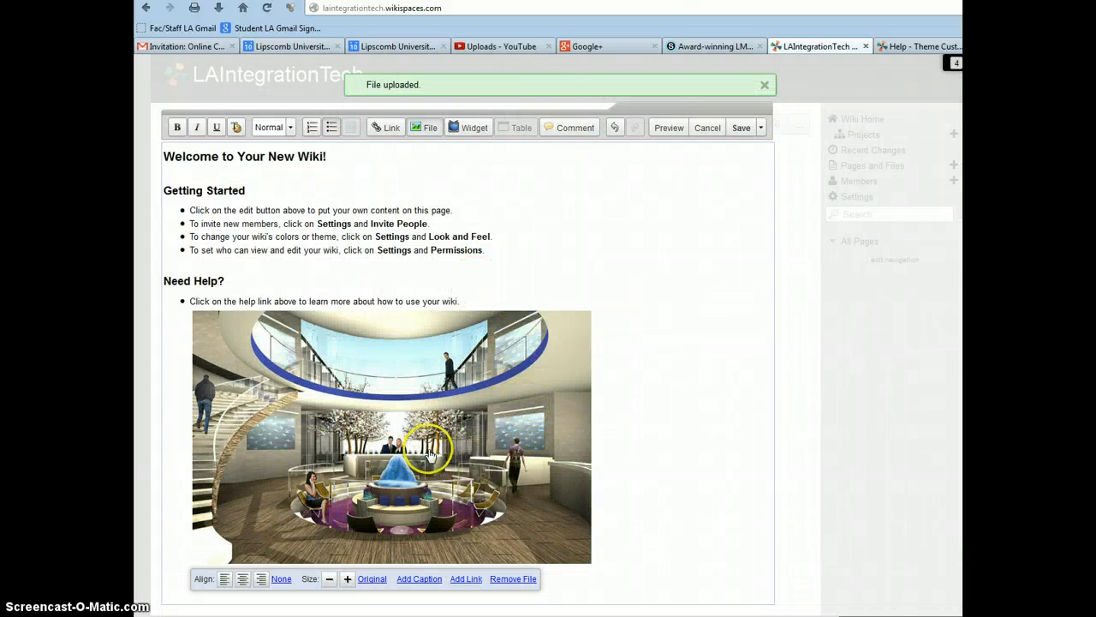
pyautogui.click(471, 299)
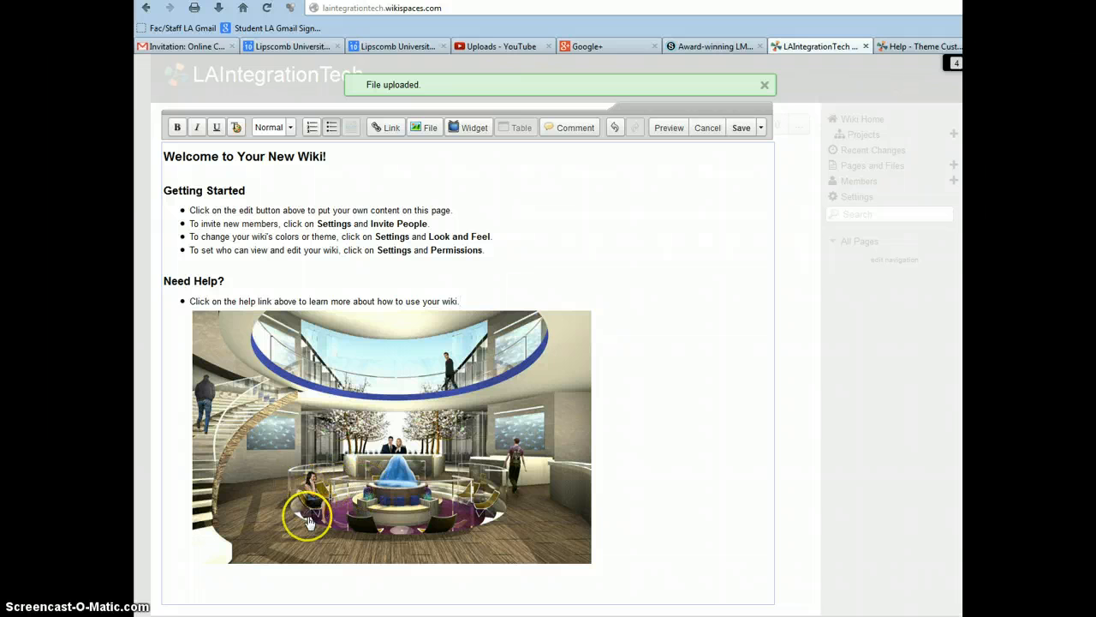
pyautogui.click(371, 496)
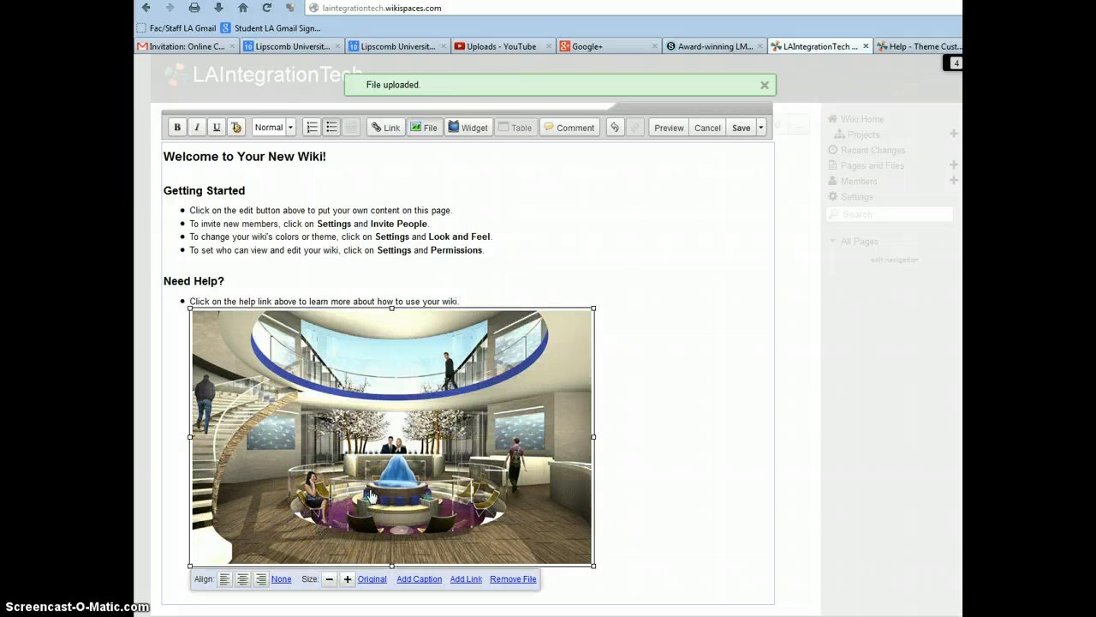
pyautogui.click(262, 580)
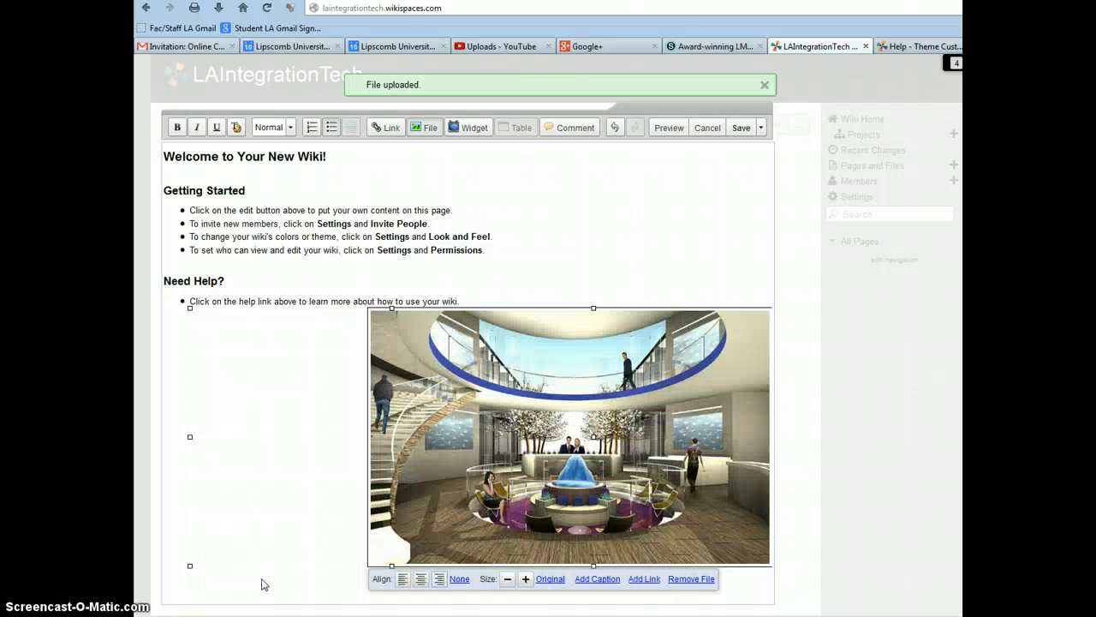
pyautogui.click(509, 580)
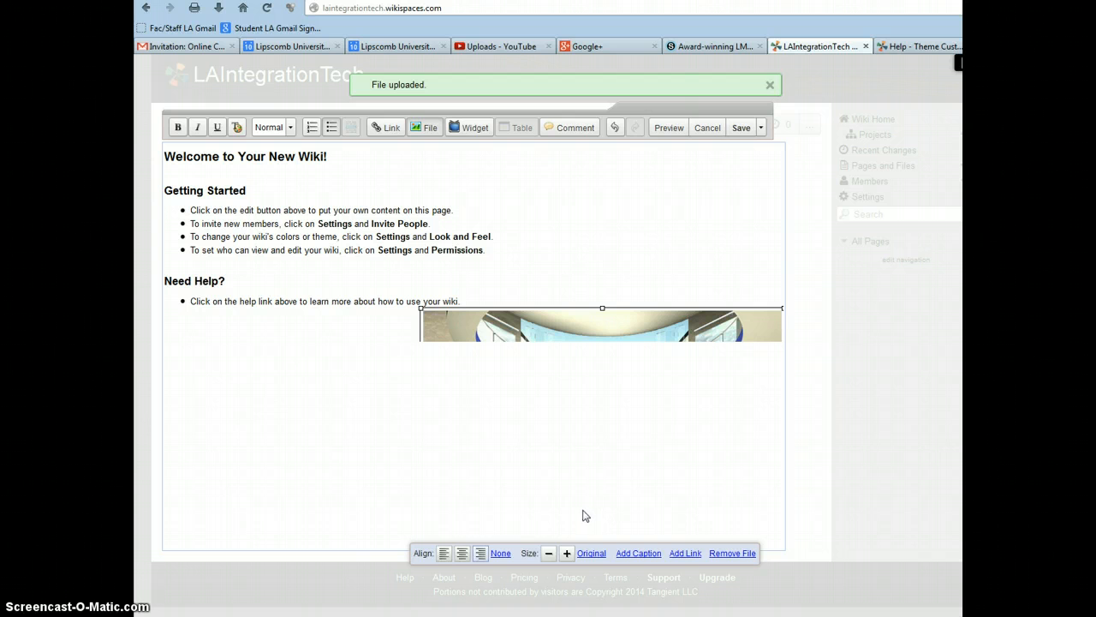
# - Shrink the right-aligned interior image by two more increments and save the home page
pyautogui.click(550, 554)
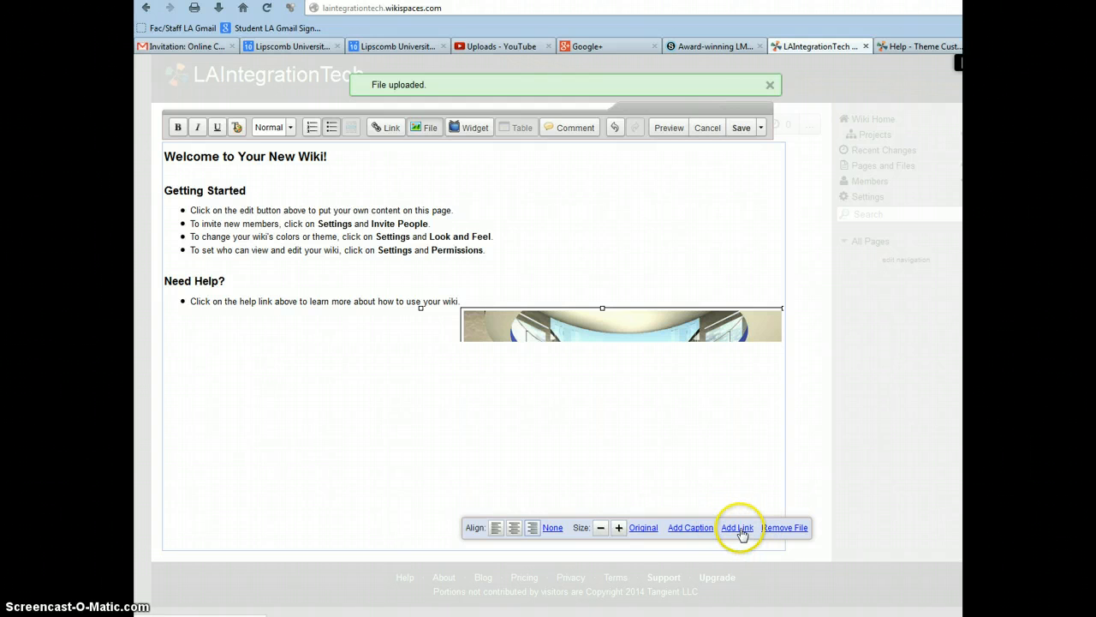
pyautogui.click(600, 526)
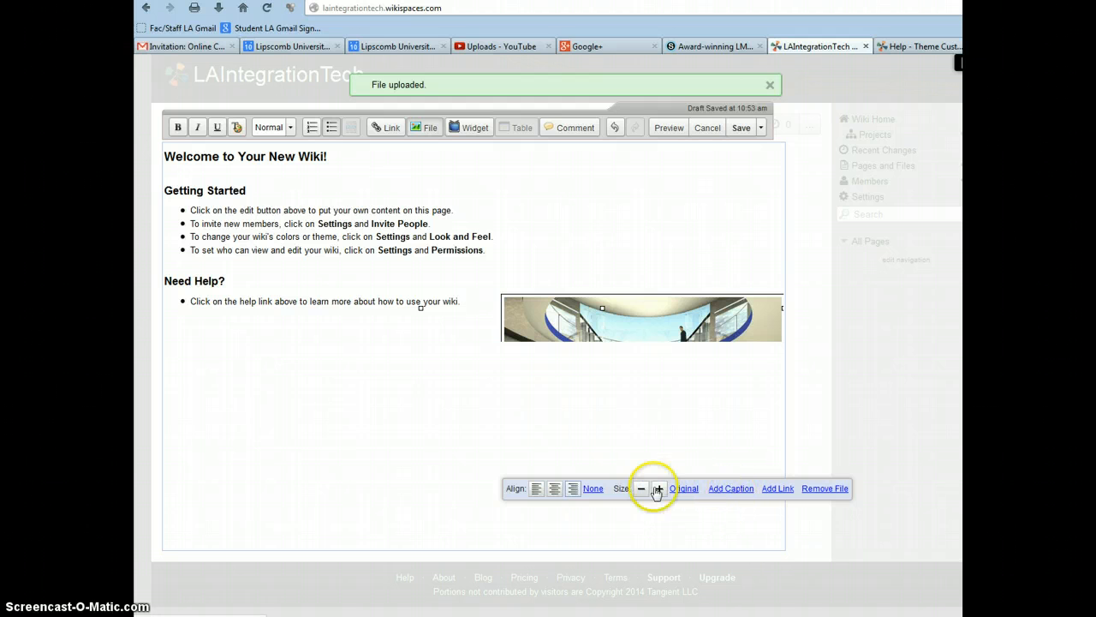
pyautogui.click(741, 128)
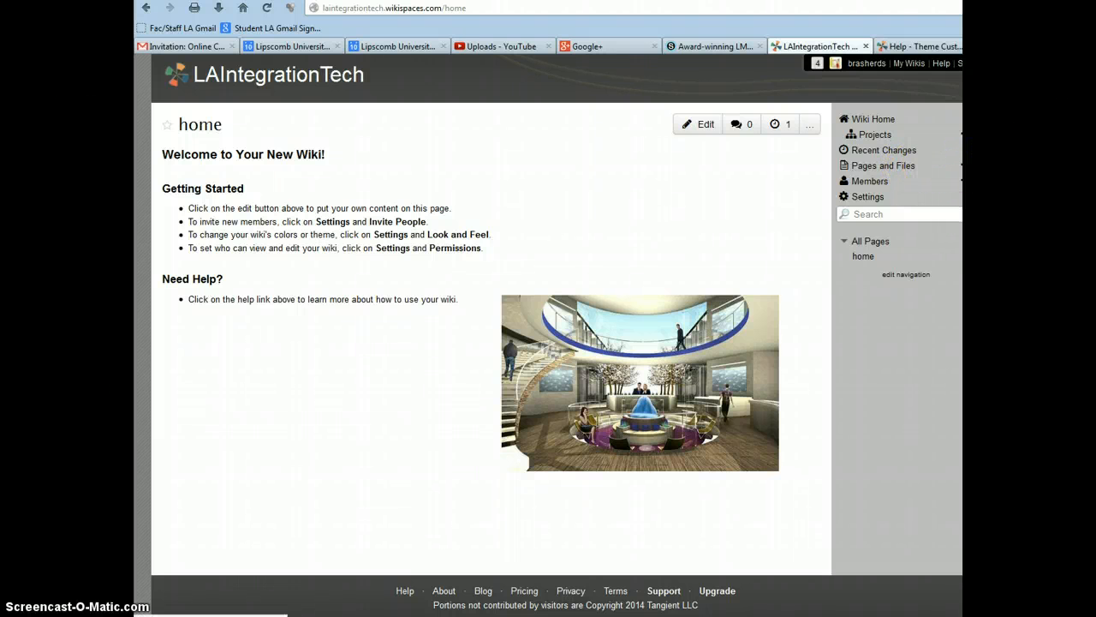
# - Create a new wiki page named Word, enter the text "Added info" and save the page
pyautogui.click(963, 165)
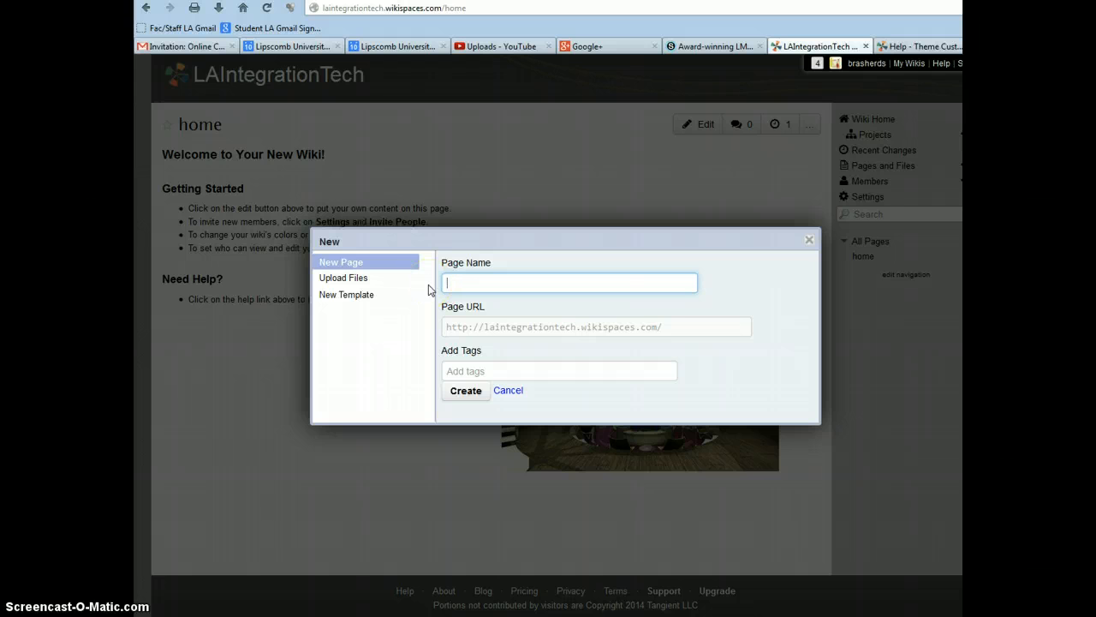
pyautogui.write('ord')
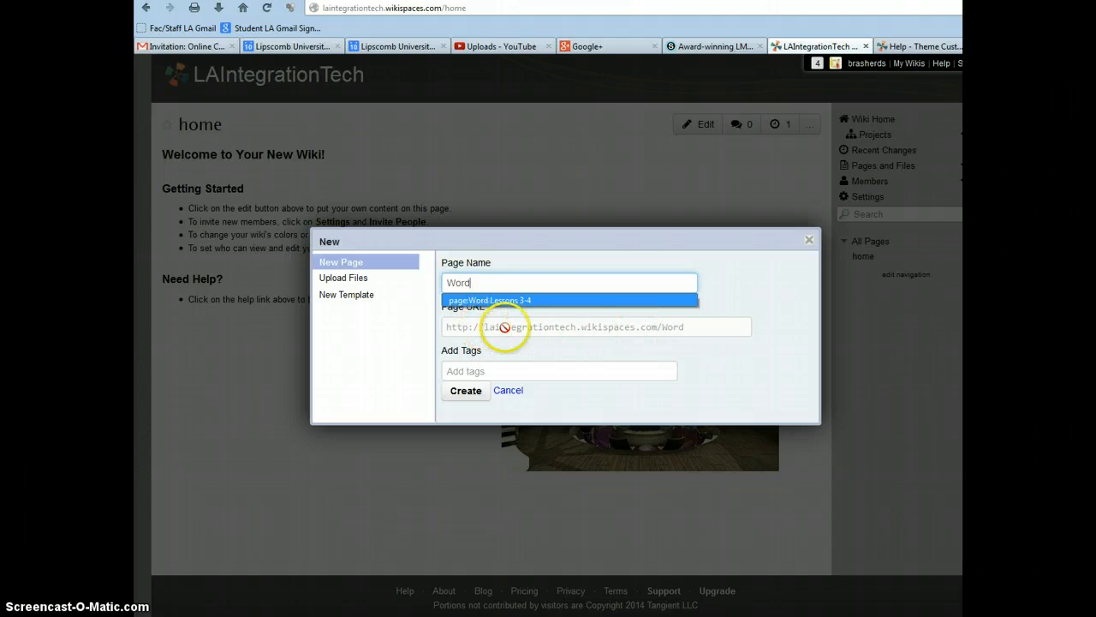
pyautogui.click(467, 391)
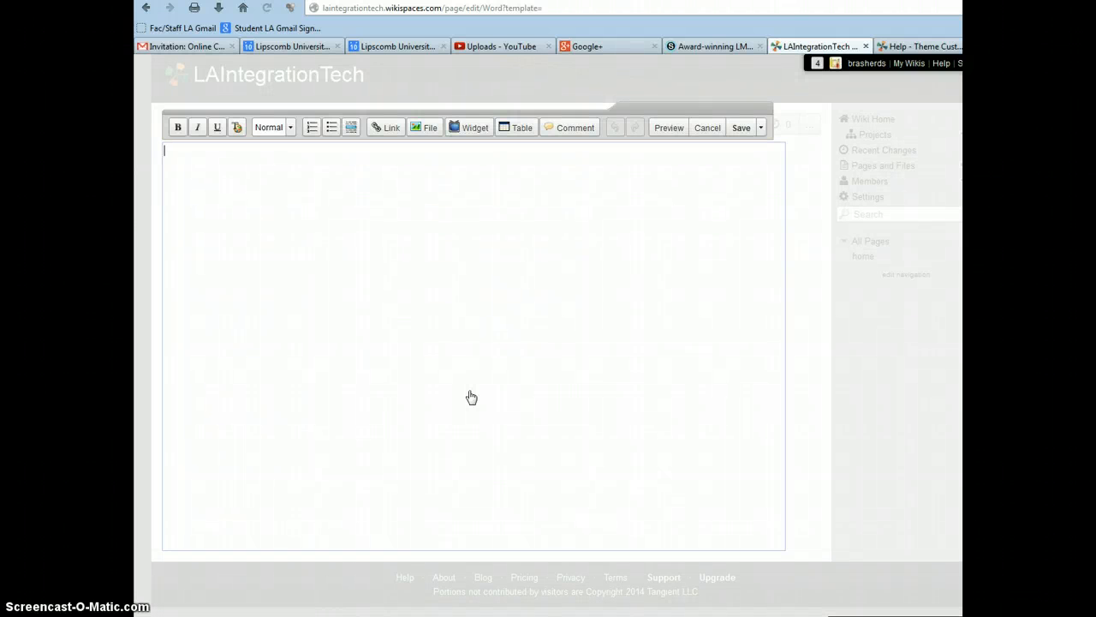
pyautogui.click(471, 396)
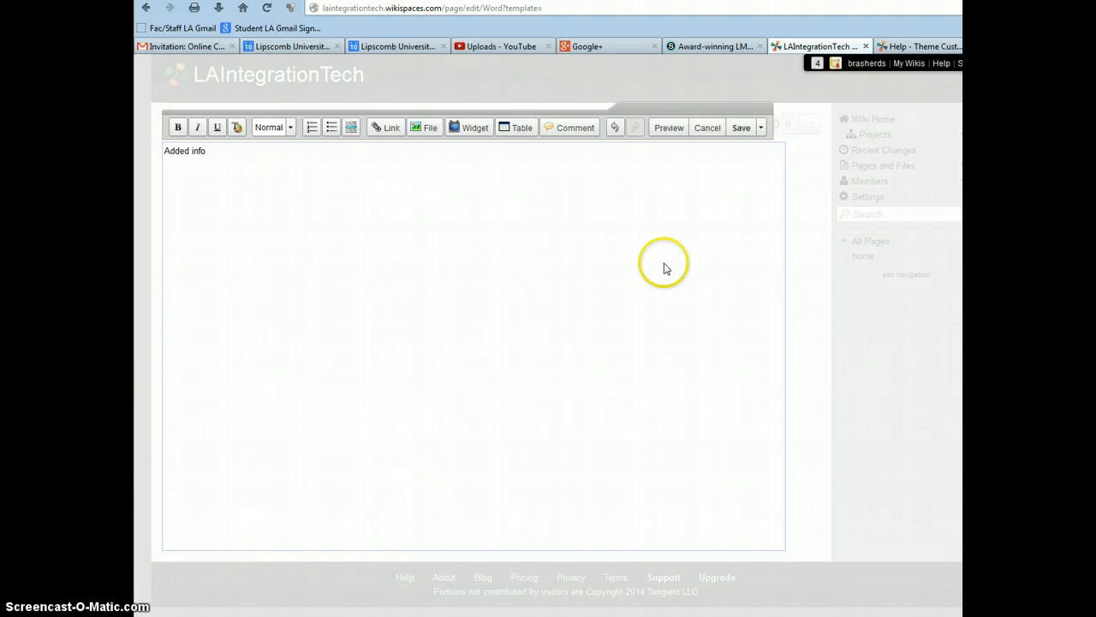
pyautogui.click(742, 129)
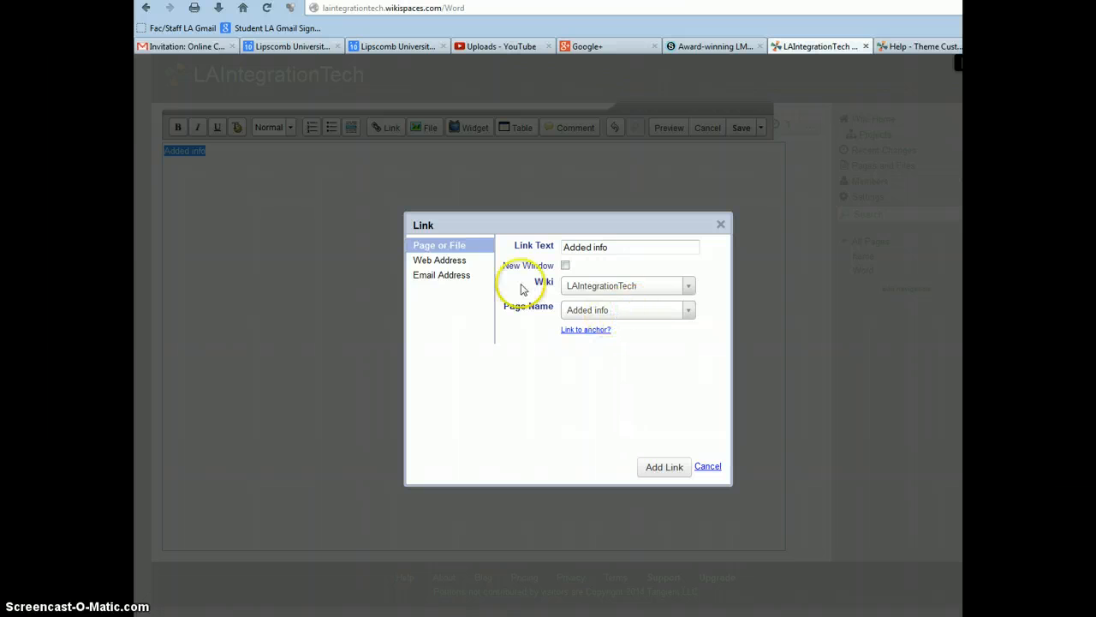
# - Link the "Added info" text to a web address, using the copied YouTube my_videos address, and save the Word page
pyautogui.click(448, 262)
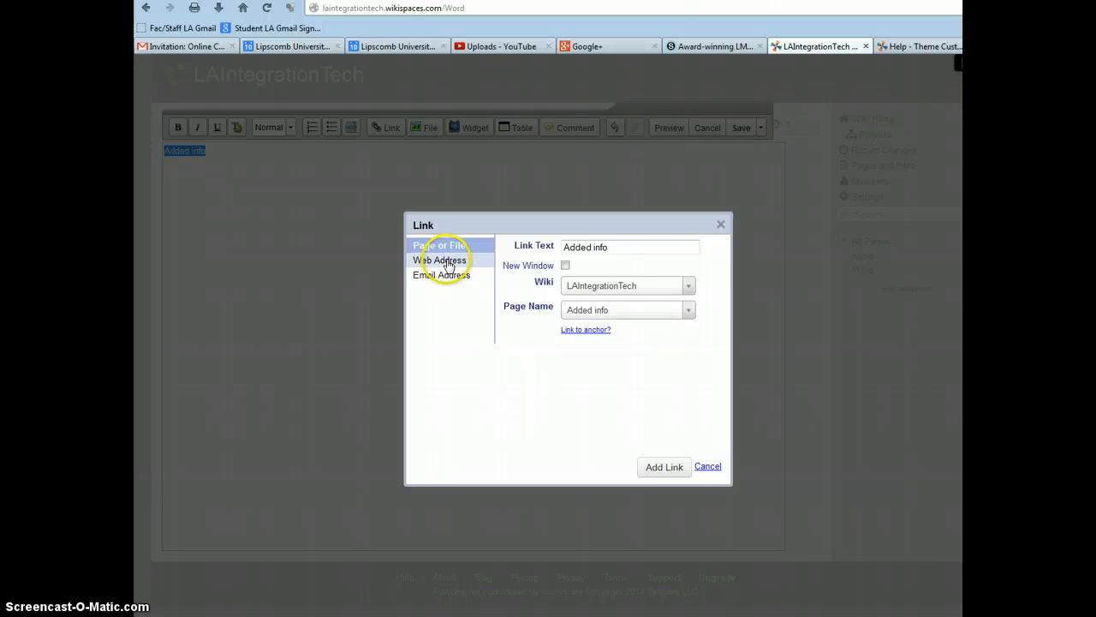
pyautogui.click(565, 283)
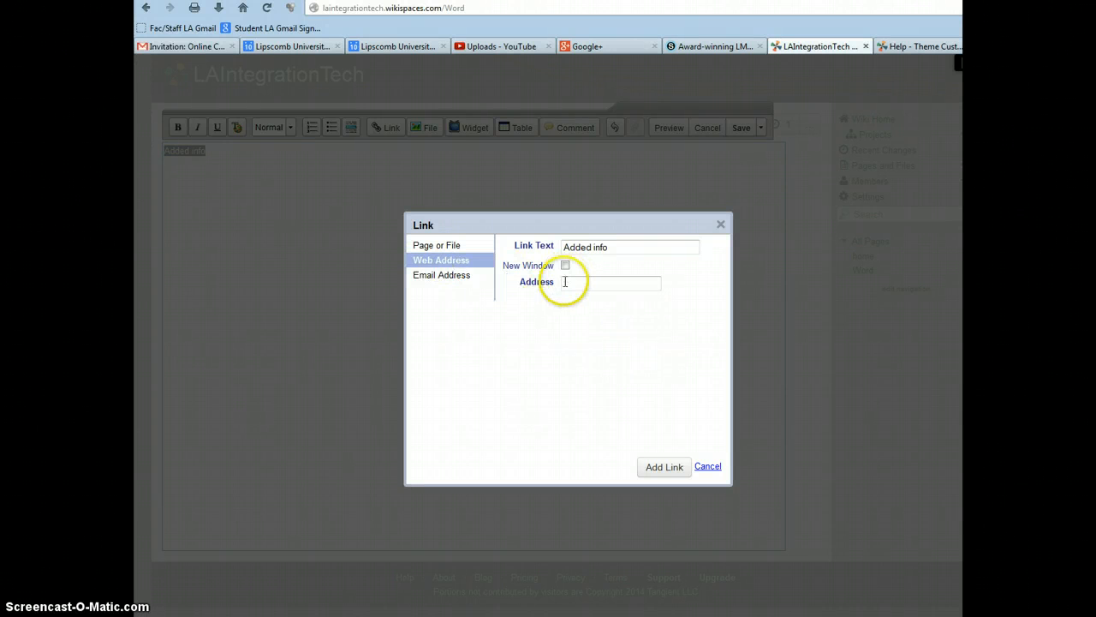
pyautogui.rightClick(566, 283)
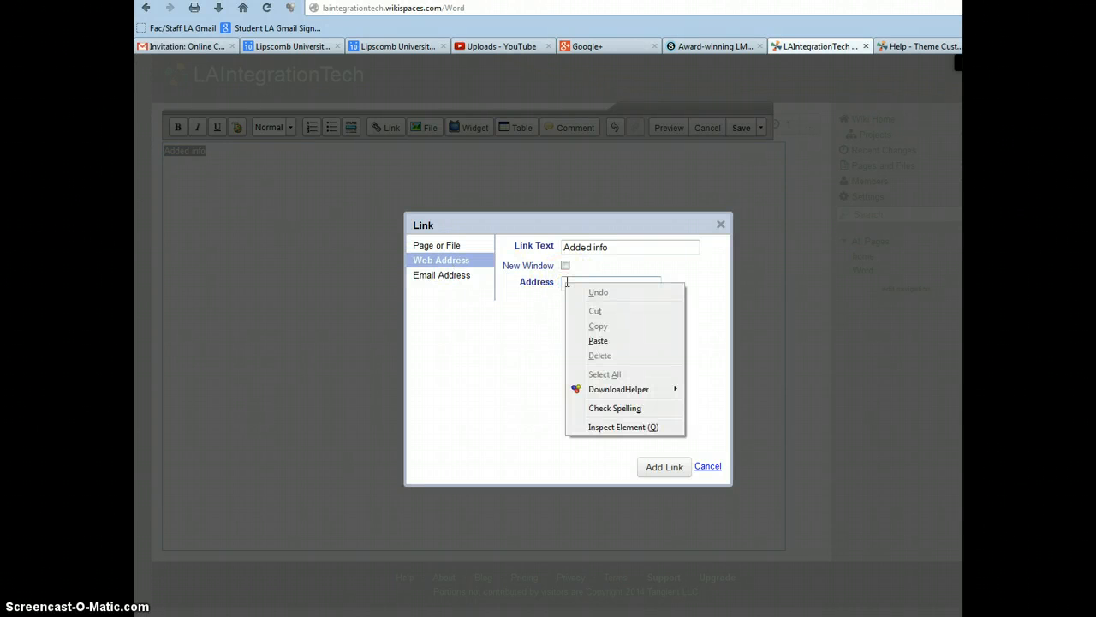
pyautogui.click(598, 340)
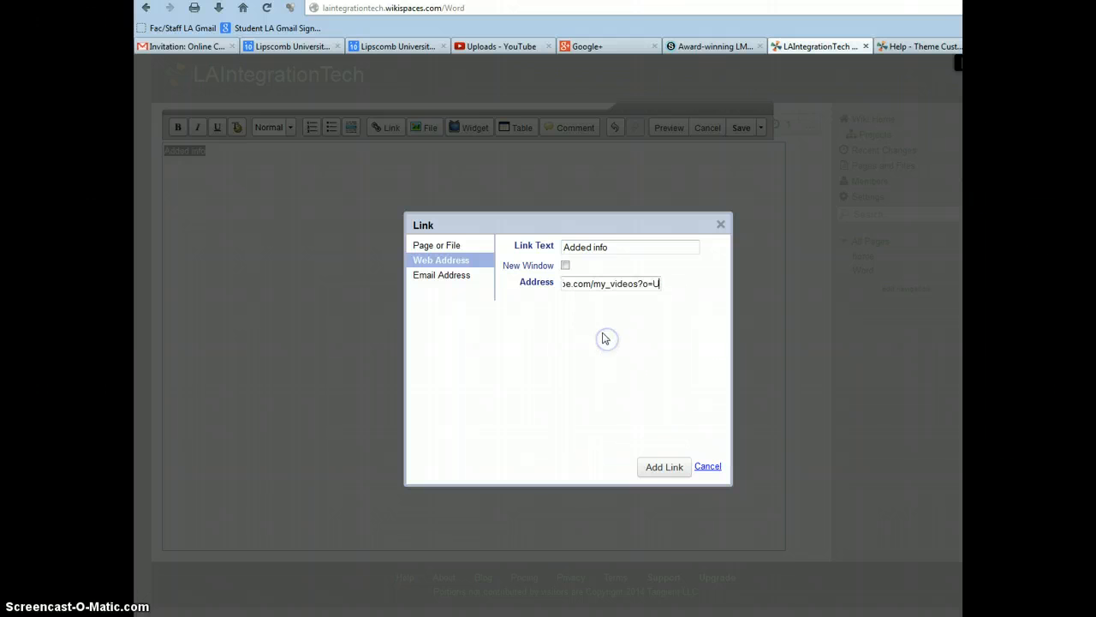
pyautogui.click(664, 468)
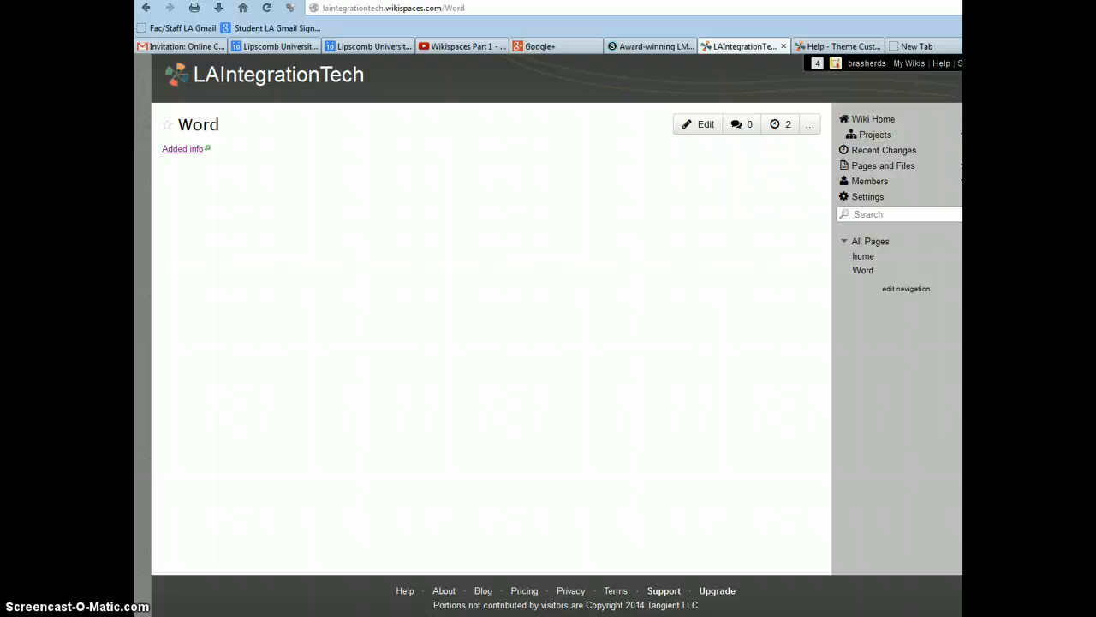
# - Open the widget choices while editing the Word page, and copy the embed code of the Wikispaces Part 1 video from YouTube
pyautogui.click(700, 126)
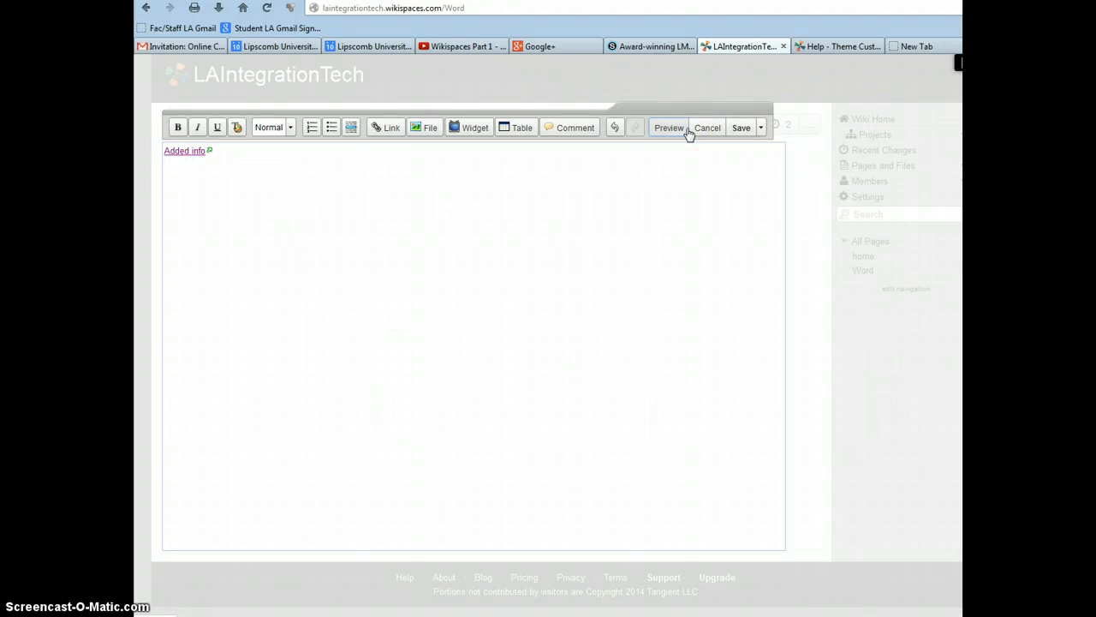
pyautogui.click(477, 131)
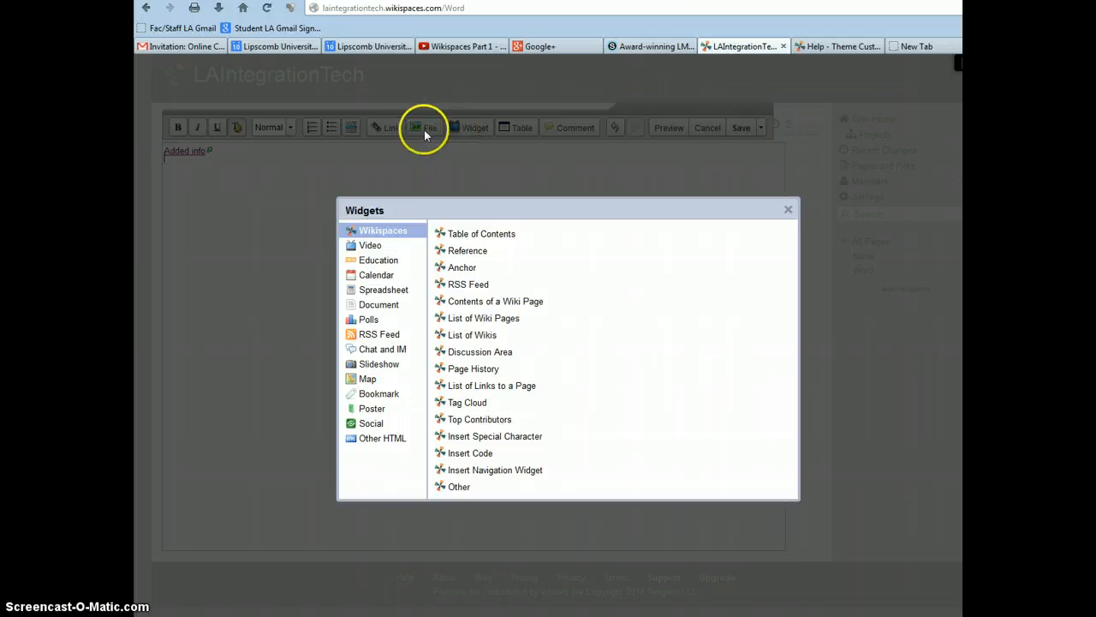
pyautogui.click(475, 48)
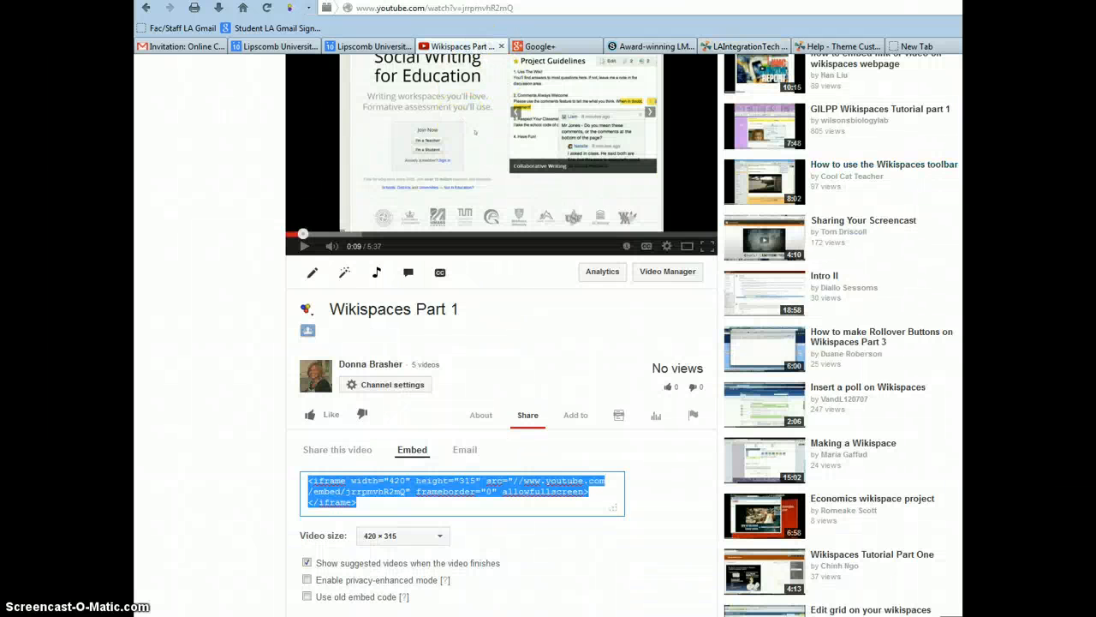
pyautogui.scroll(3, 624, 334)
pyautogui.scroll(-2, 623, 334)
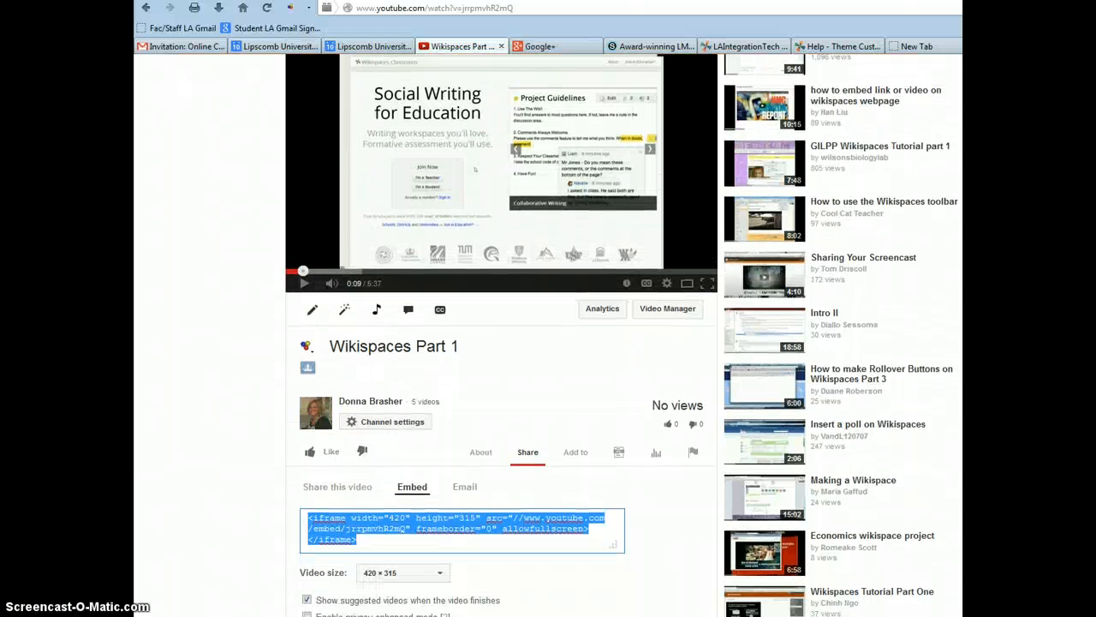
pyautogui.scroll(-1, 623, 334)
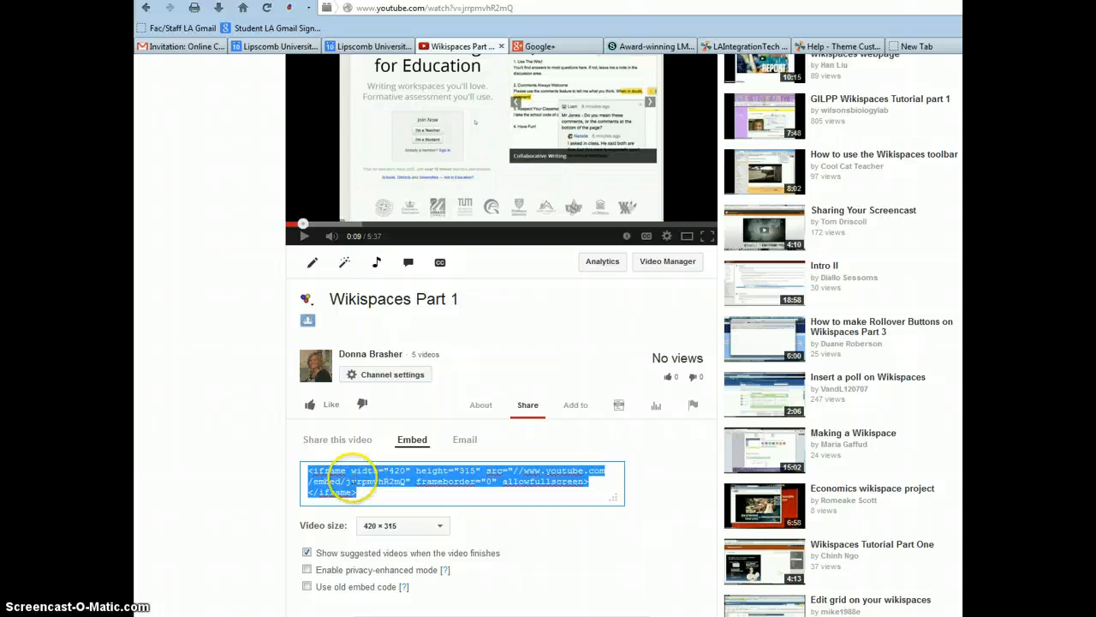
pyautogui.rightClick(350, 481)
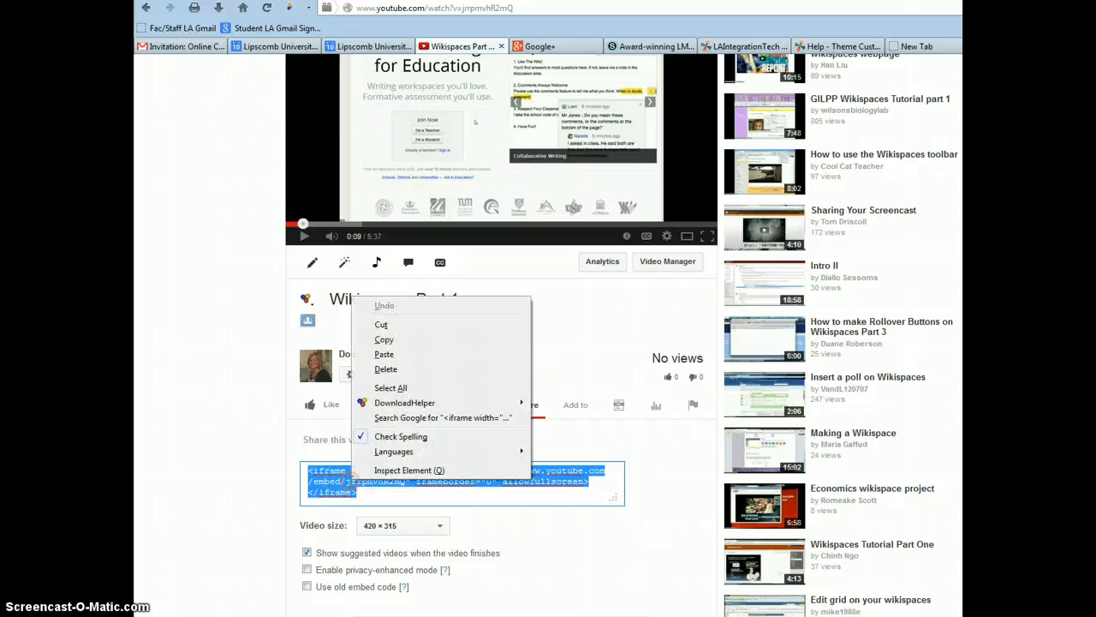
pyautogui.click(402, 340)
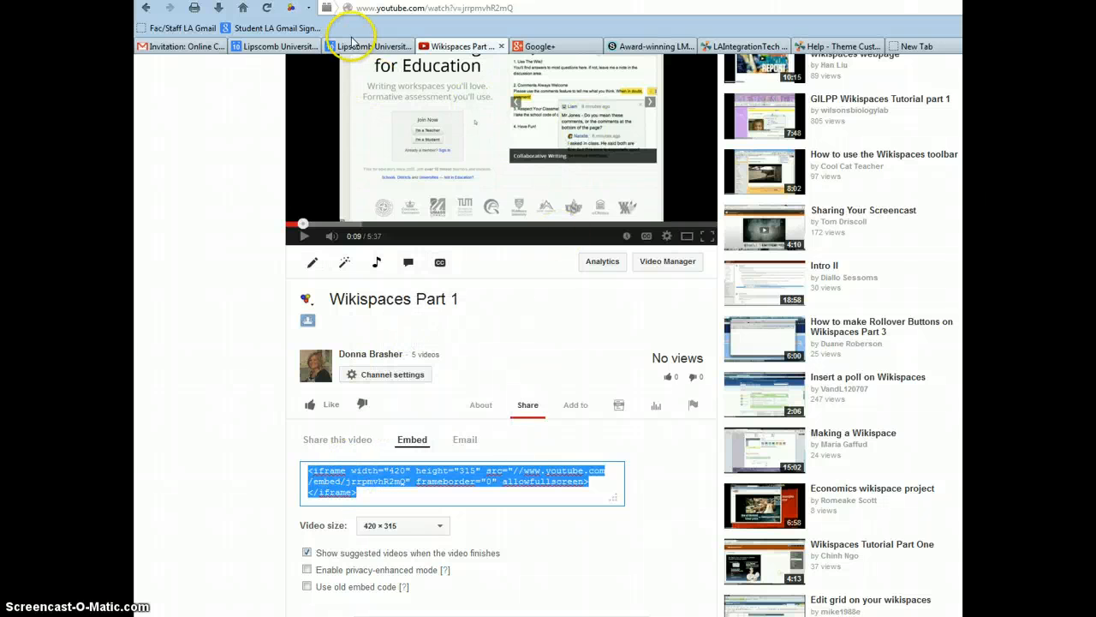
# - Return to the LAIntegrationTech wiki, embed the copied video code as a YouTube widget below the Added info link and save the page
pyautogui.click(765, 47)
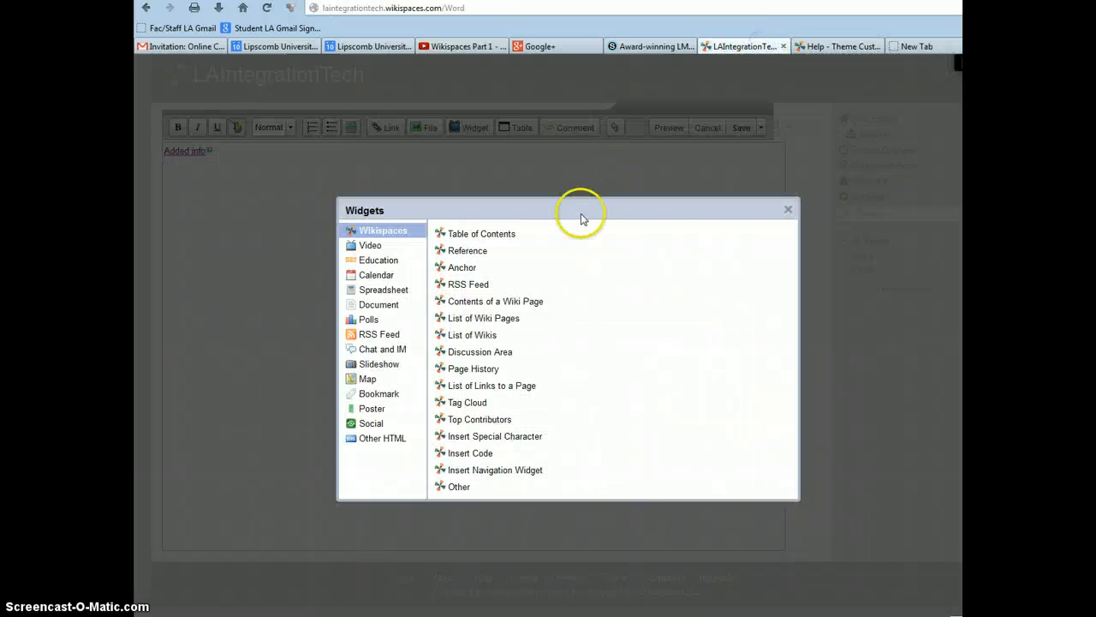
pyautogui.click(372, 246)
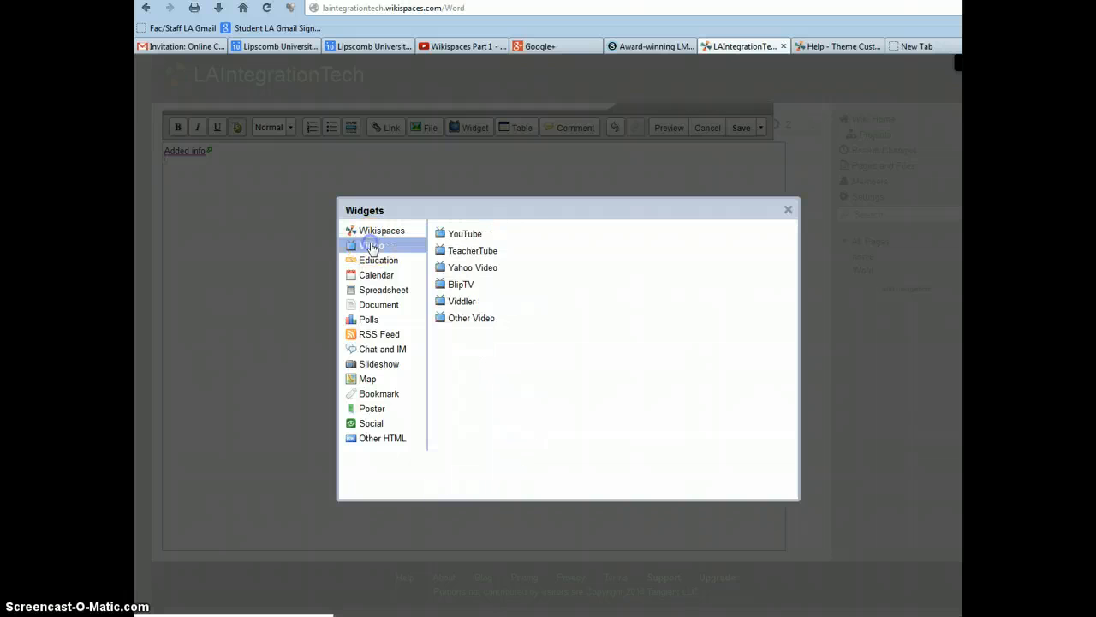
pyautogui.click(465, 233)
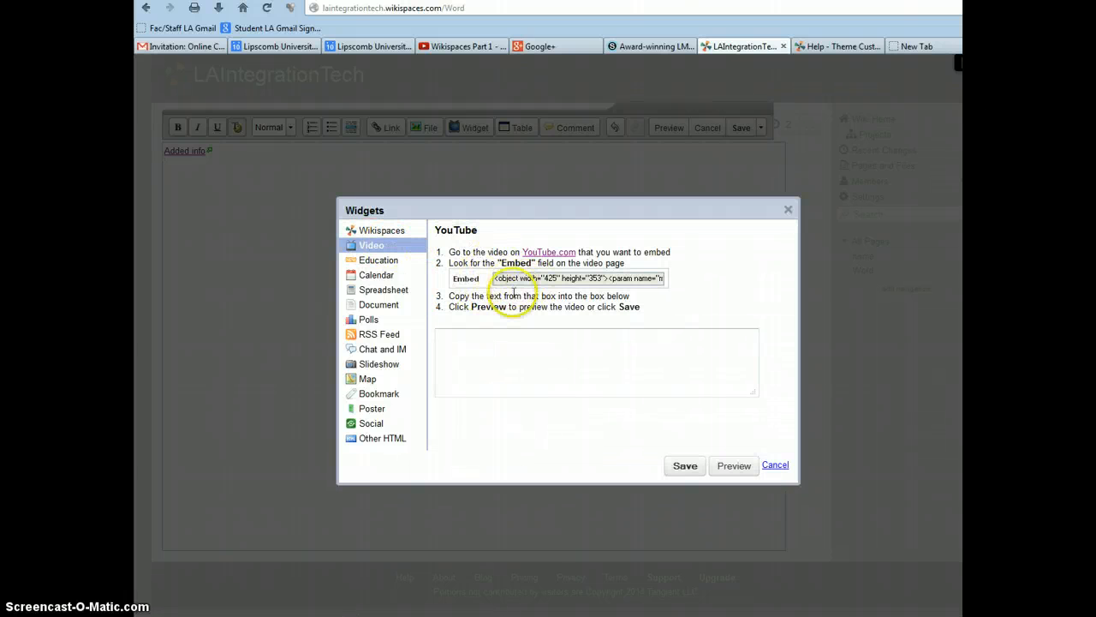
pyautogui.click(454, 340)
pyautogui.rightClick(454, 340)
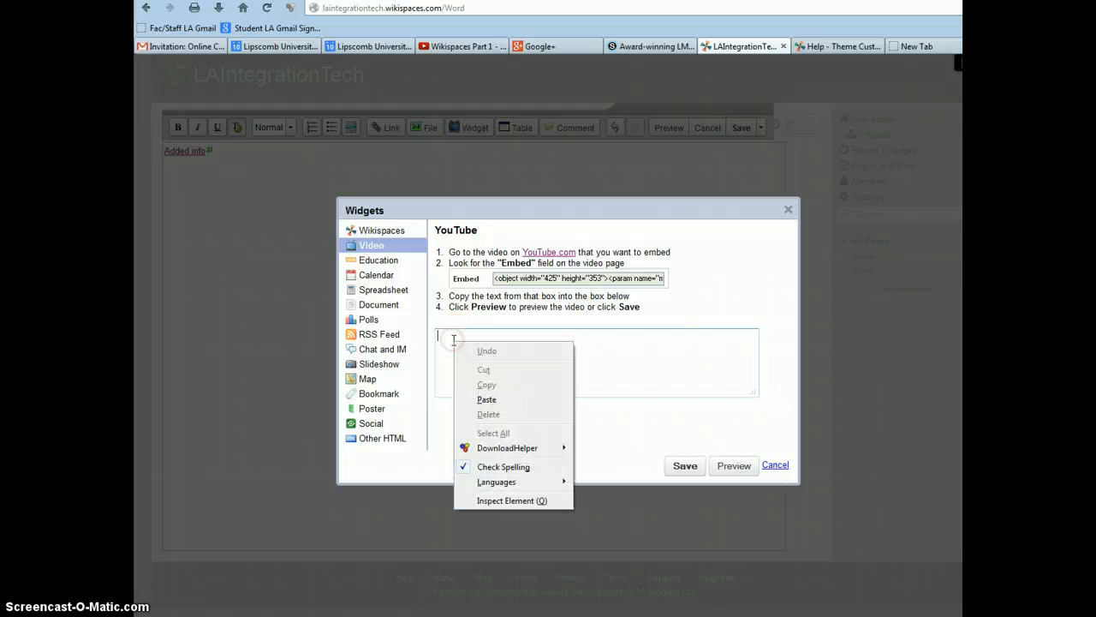
pyautogui.click(487, 400)
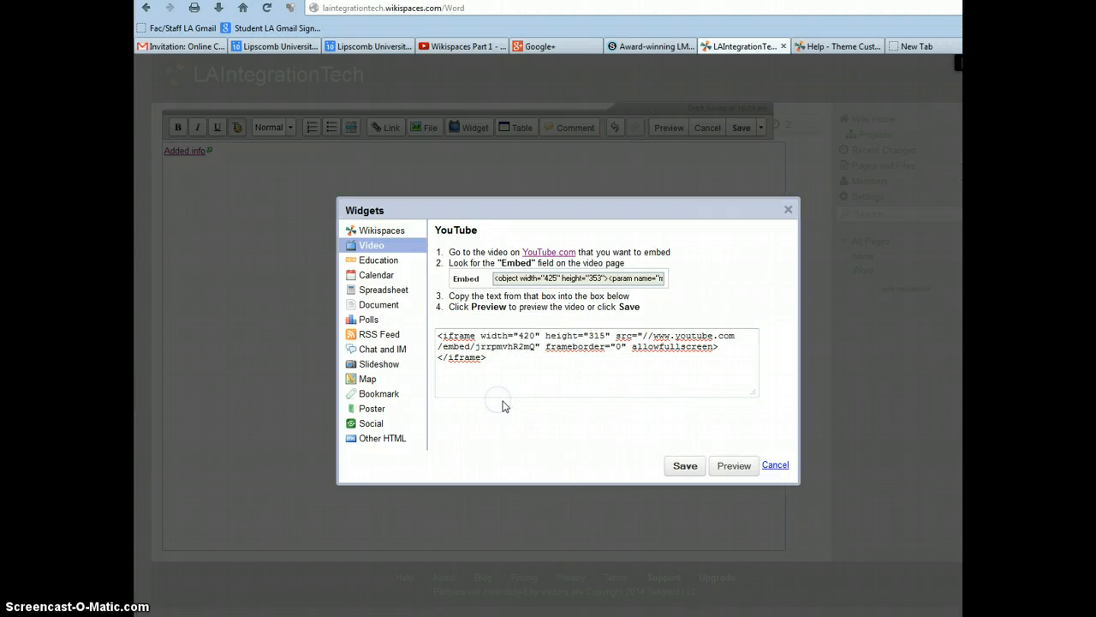
pyautogui.click(683, 465)
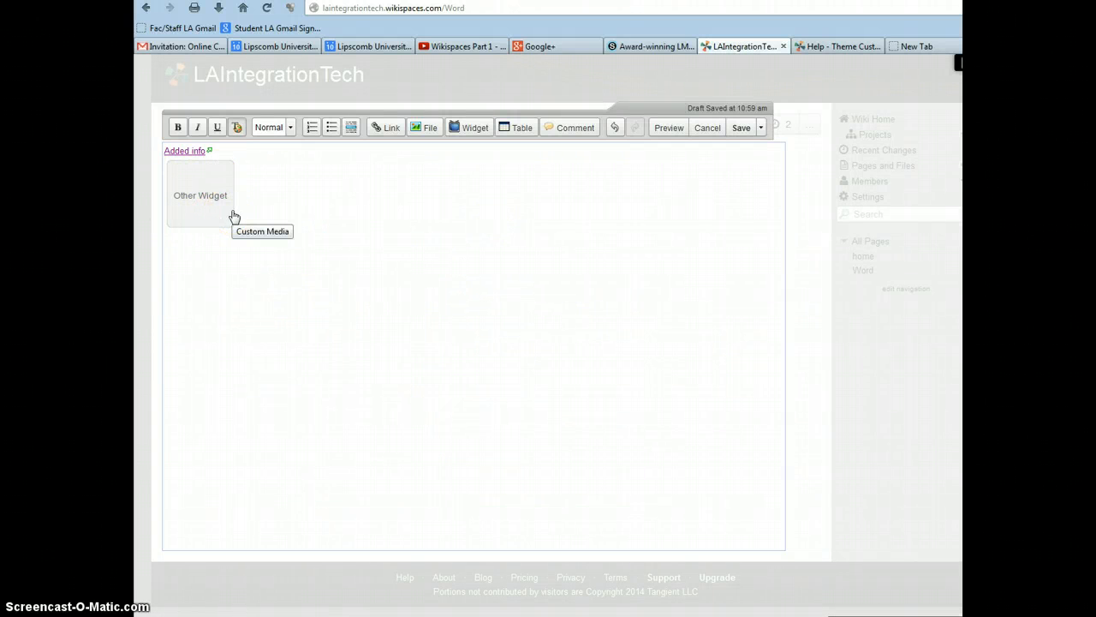
pyautogui.click(741, 128)
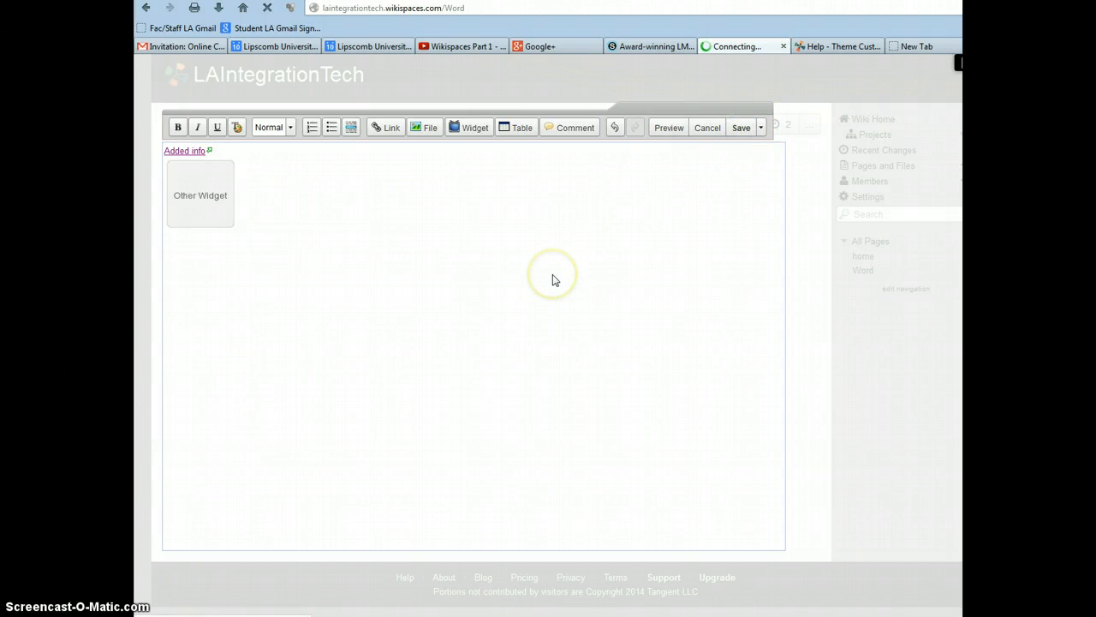
pyautogui.click(592, 270)
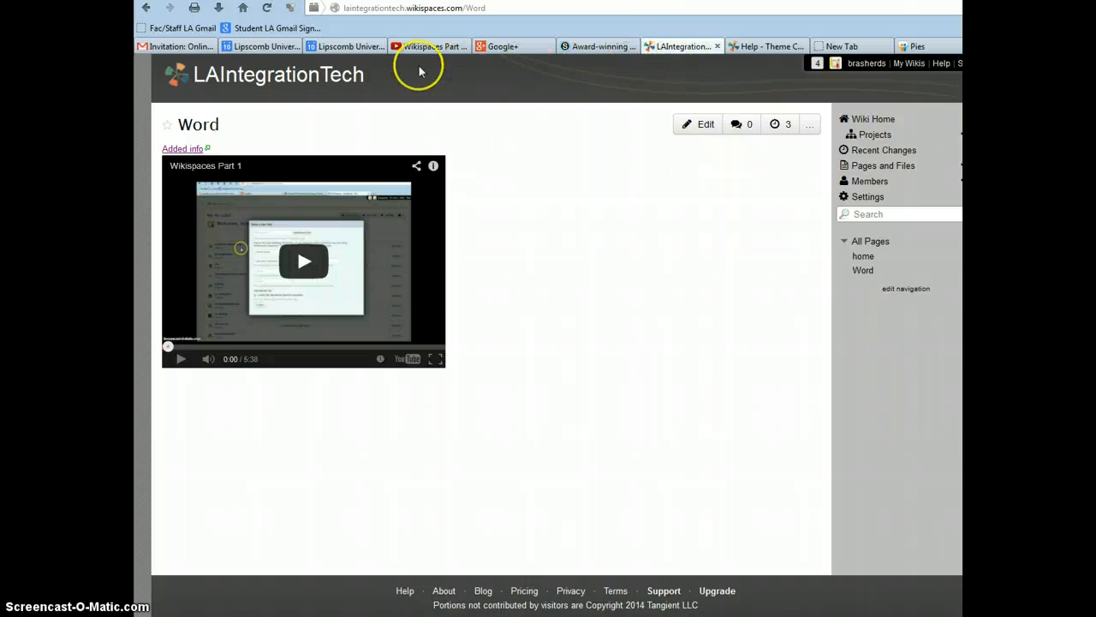
# - Switch to the Pies presentation on SlideShare and copy its embed code
pyautogui.click(913, 46)
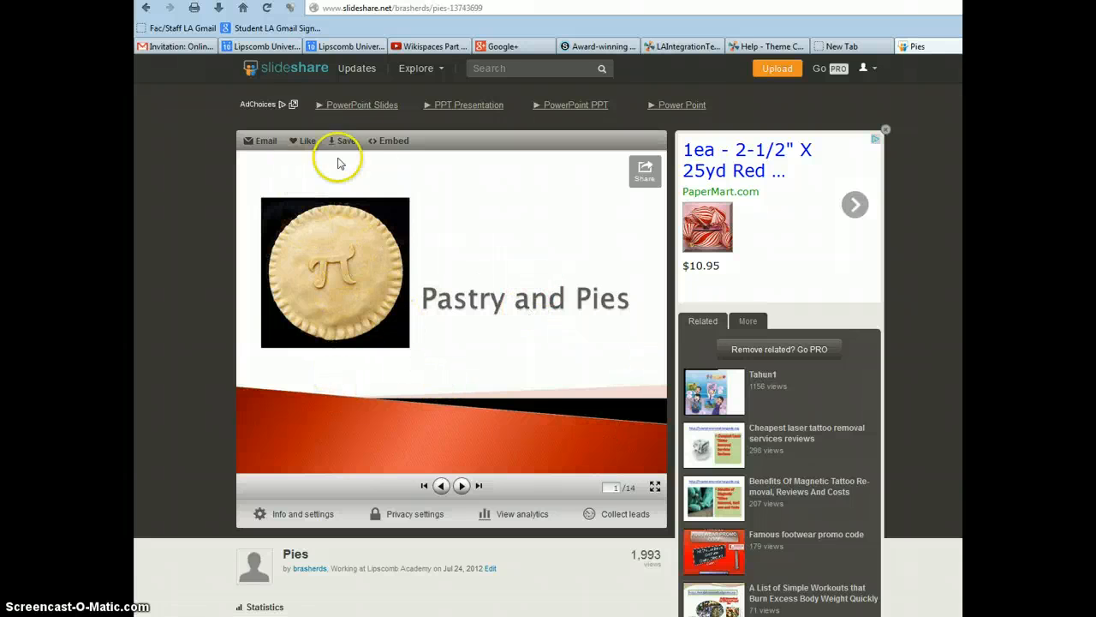
pyautogui.click(393, 141)
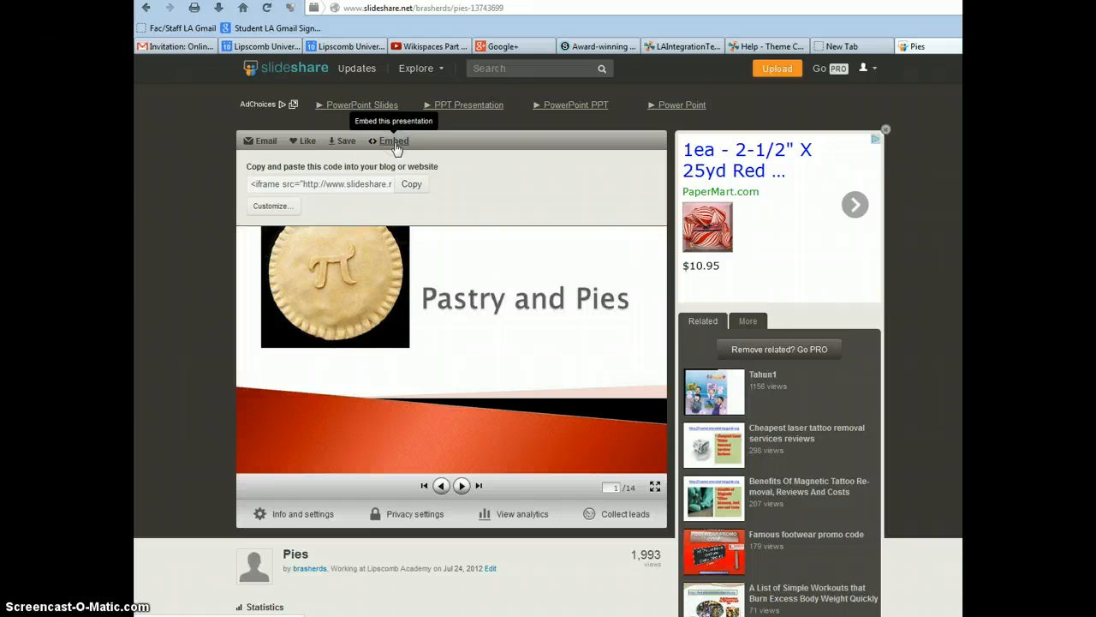
pyautogui.click(411, 184)
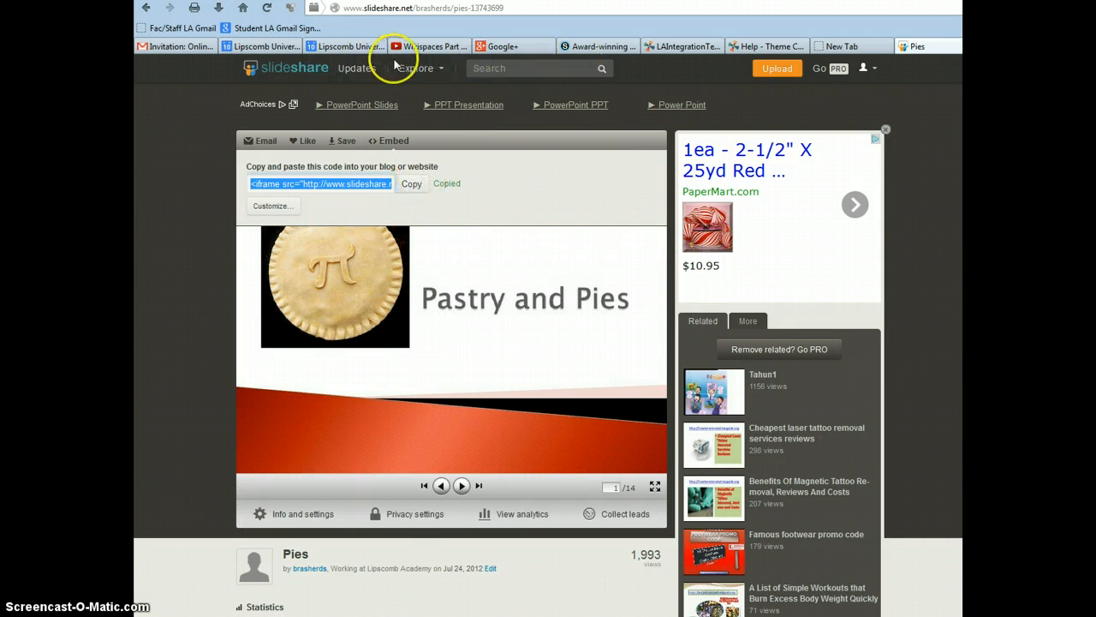
# - Switch back to the LAIntegrationTech wiki and open the widget choices while editing the Word page
pyautogui.click(438, 47)
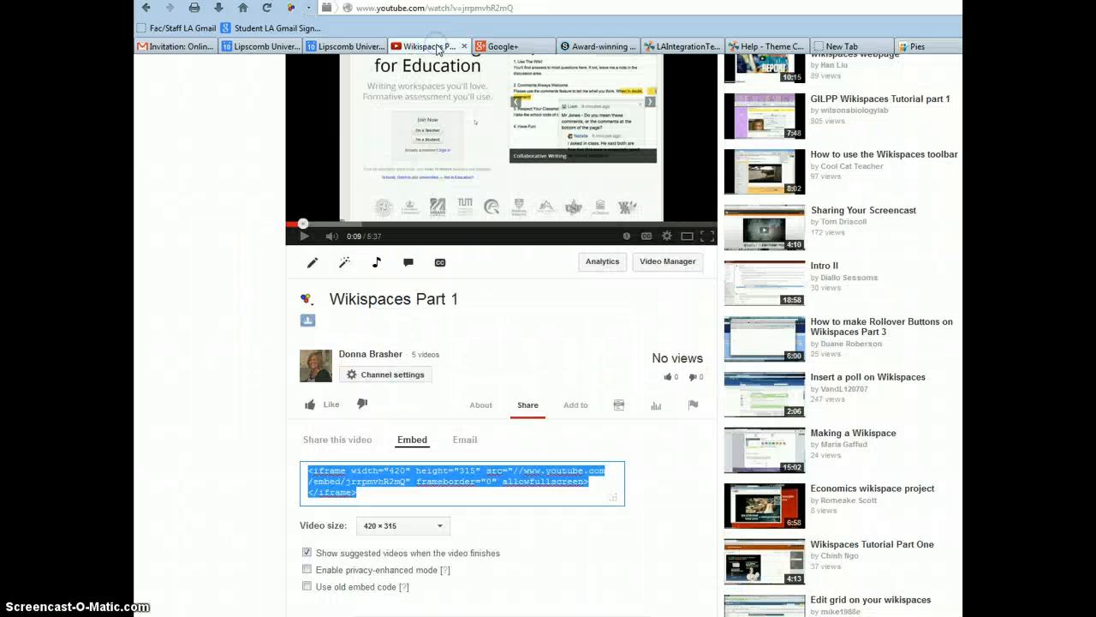
pyautogui.click(695, 48)
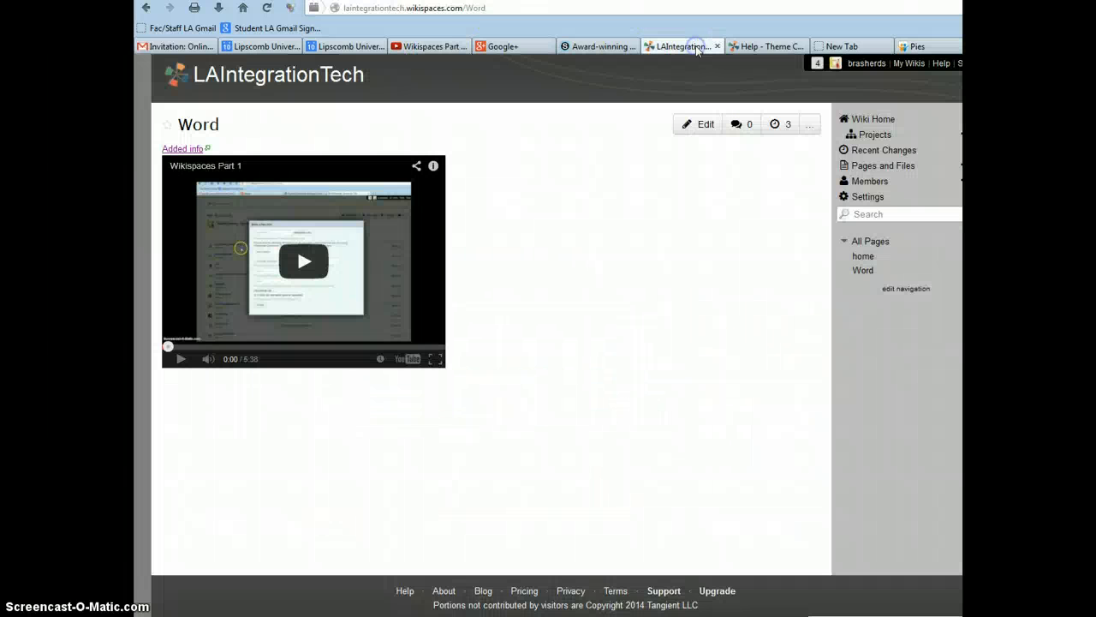
pyautogui.click(455, 368)
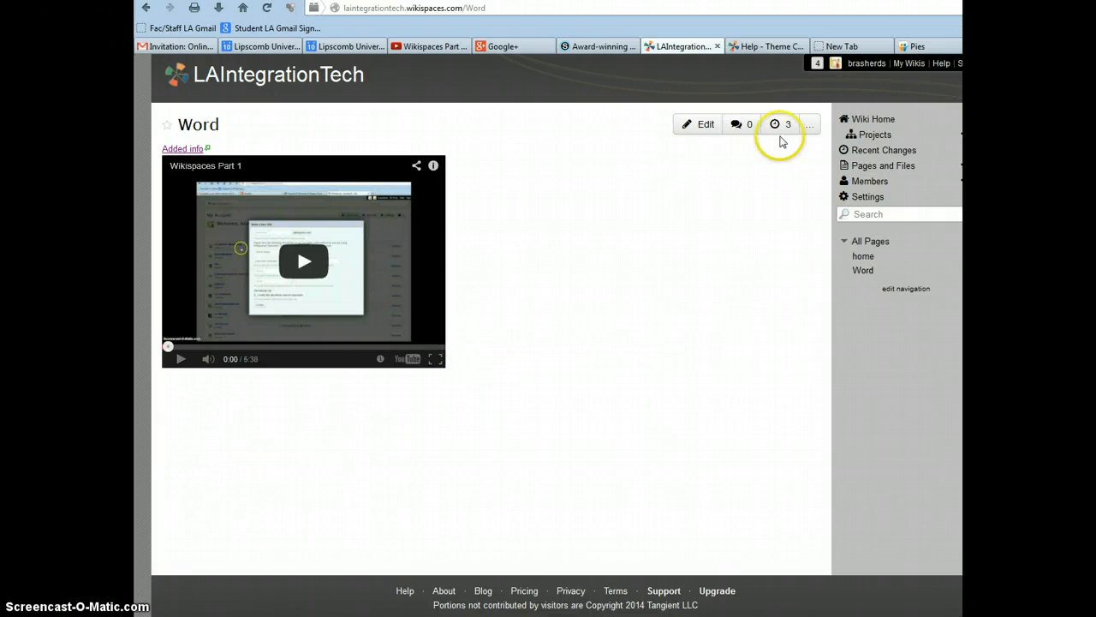
pyautogui.click(702, 125)
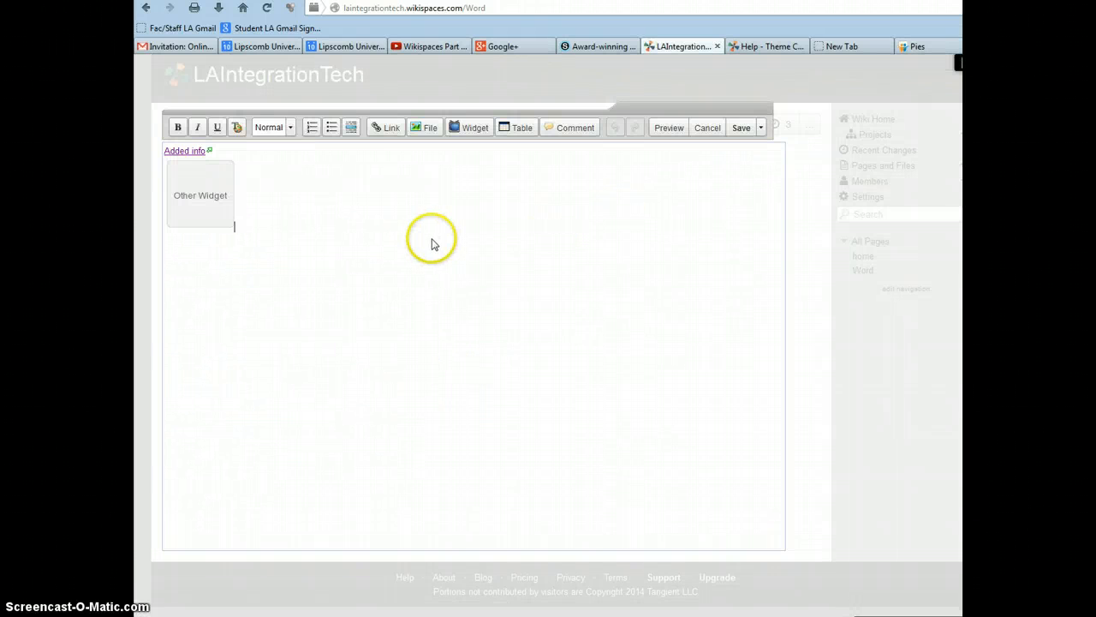
pyautogui.click(472, 126)
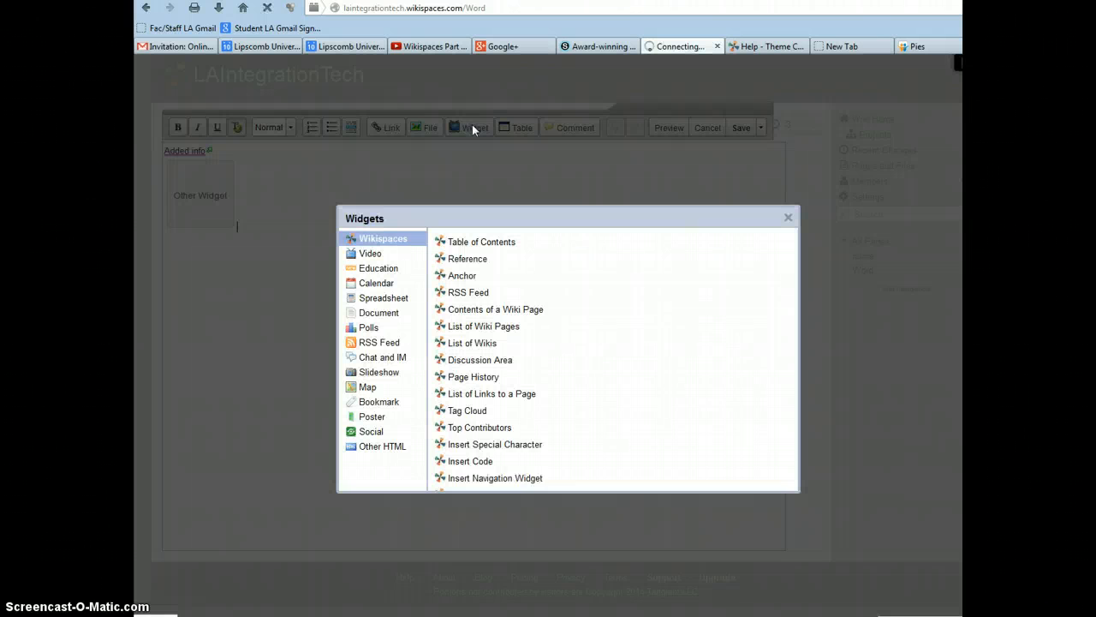
# - Embed the copied Pies slideshow code as an Other HTML widget beside the video widget and save the Word page
pyautogui.click(387, 439)
pyautogui.click(486, 375)
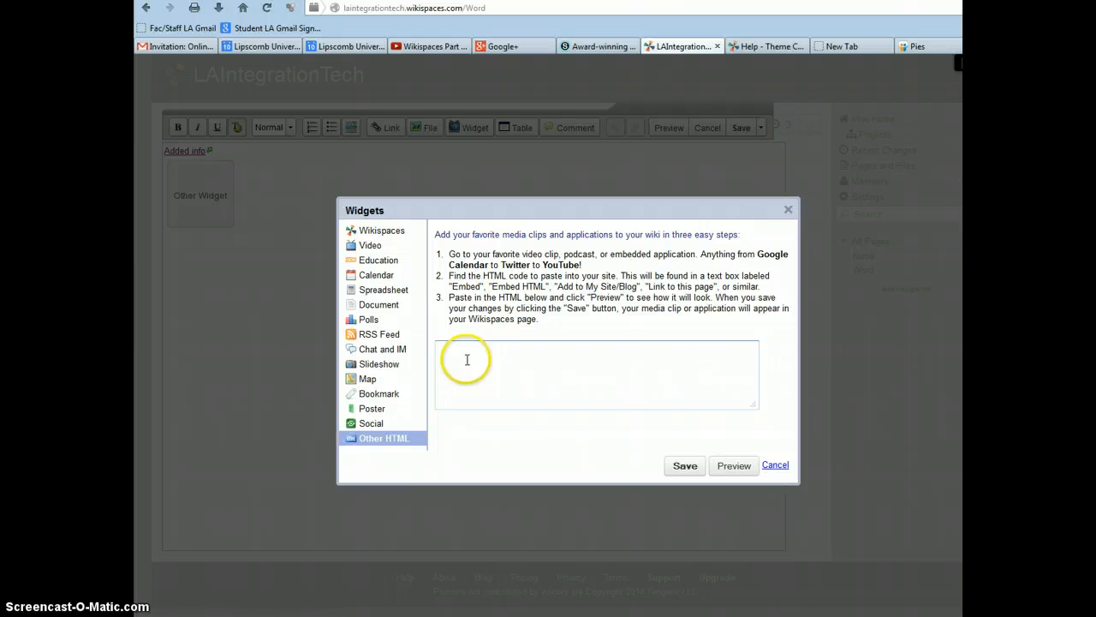
pyautogui.rightClick(467, 360)
pyautogui.click(505, 420)
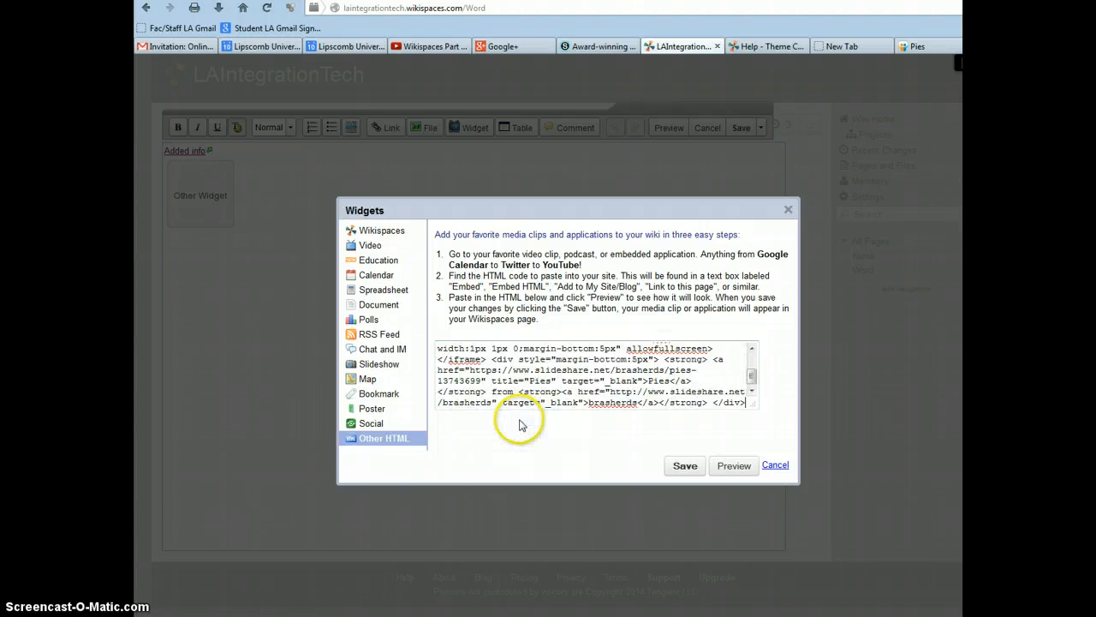
pyautogui.click(685, 467)
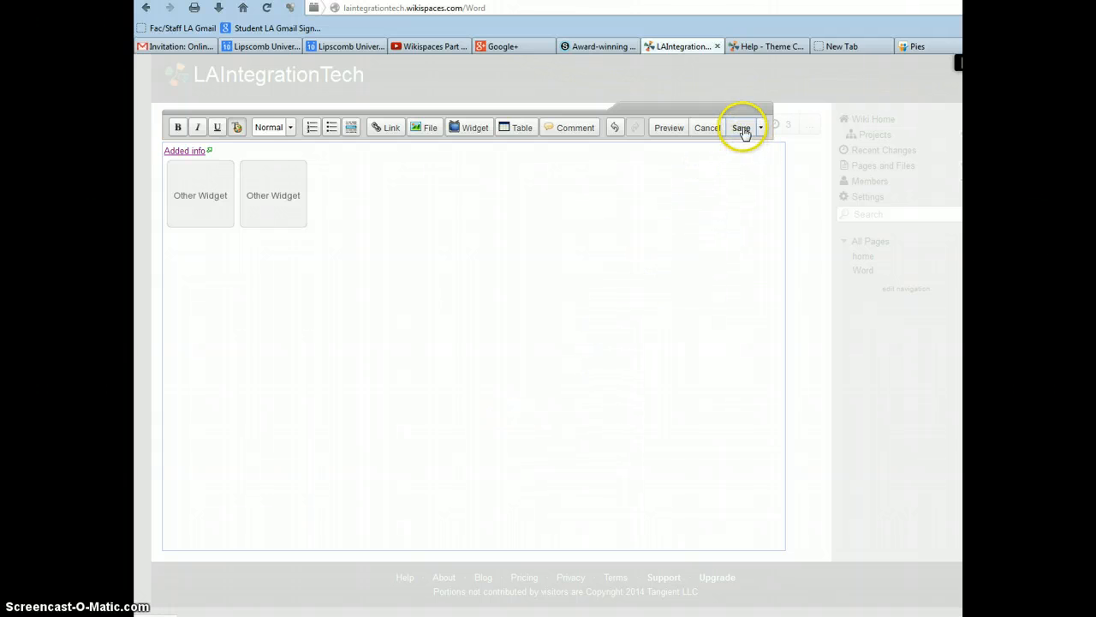
pyautogui.click(233, 214)
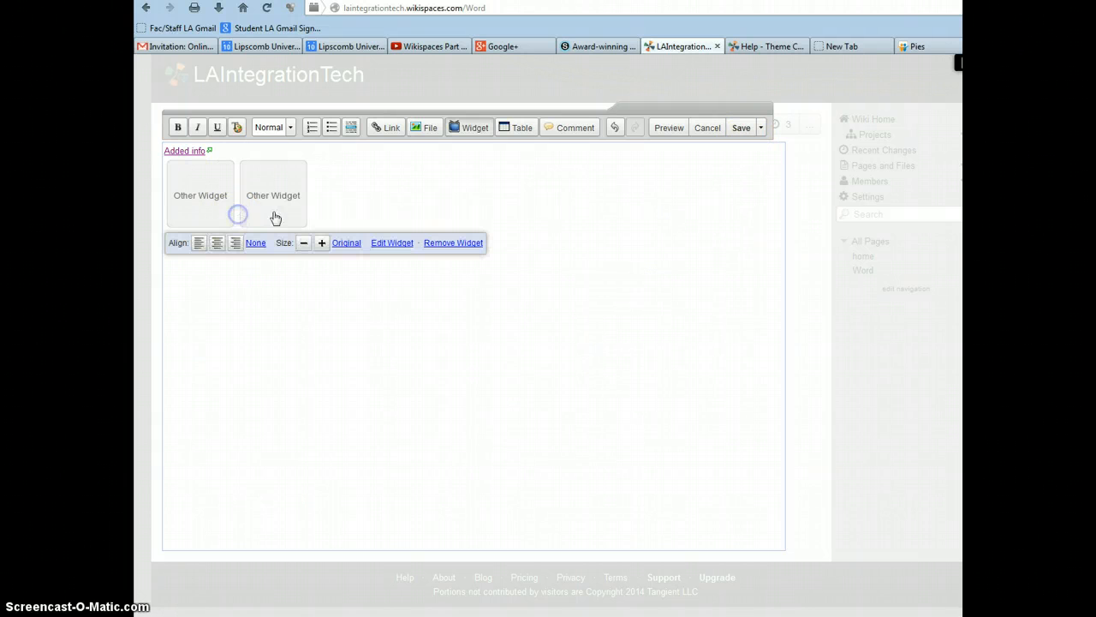
pyautogui.click(742, 129)
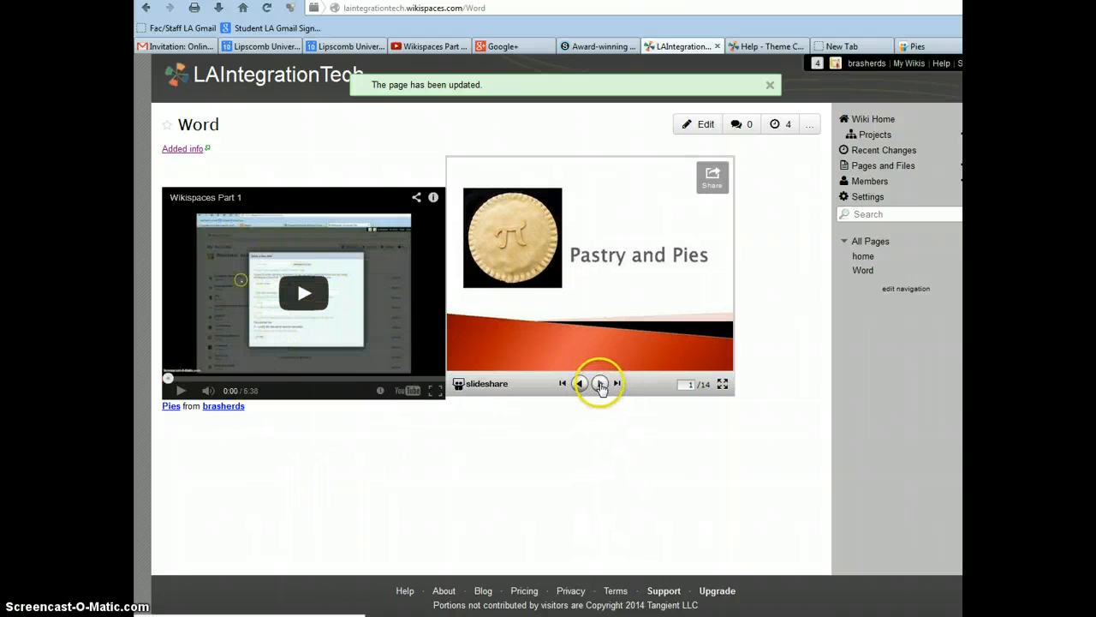
# - Advance the embedded Pies slideshow to slide 4, view it full screen and return to the Word page
pyautogui.click(600, 383)
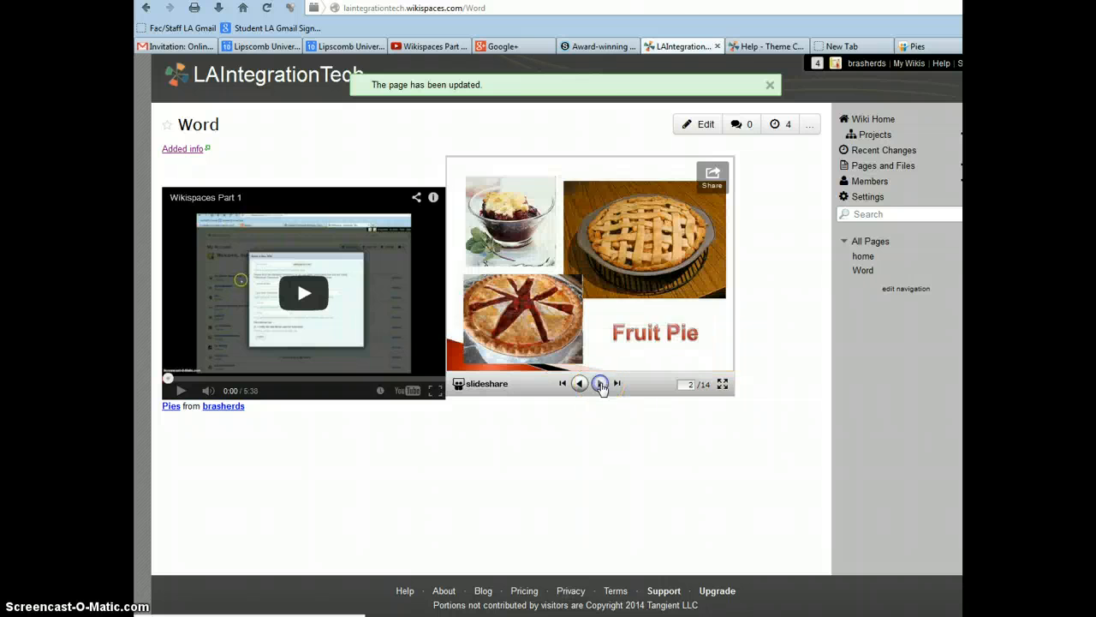
pyautogui.click(601, 384)
pyautogui.click(600, 384)
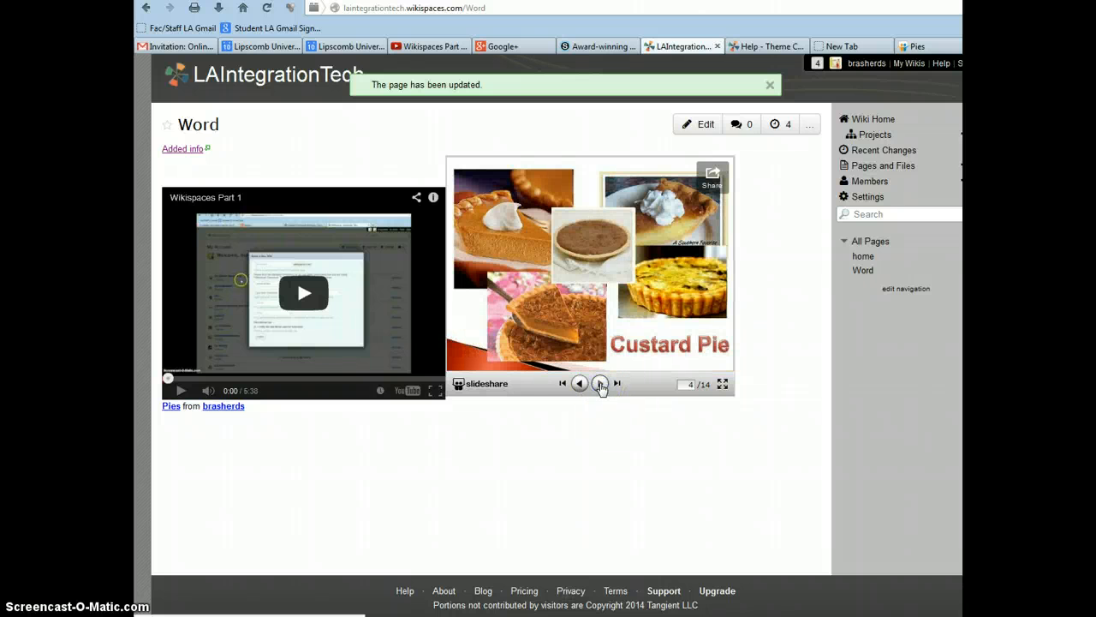
pyautogui.click(722, 386)
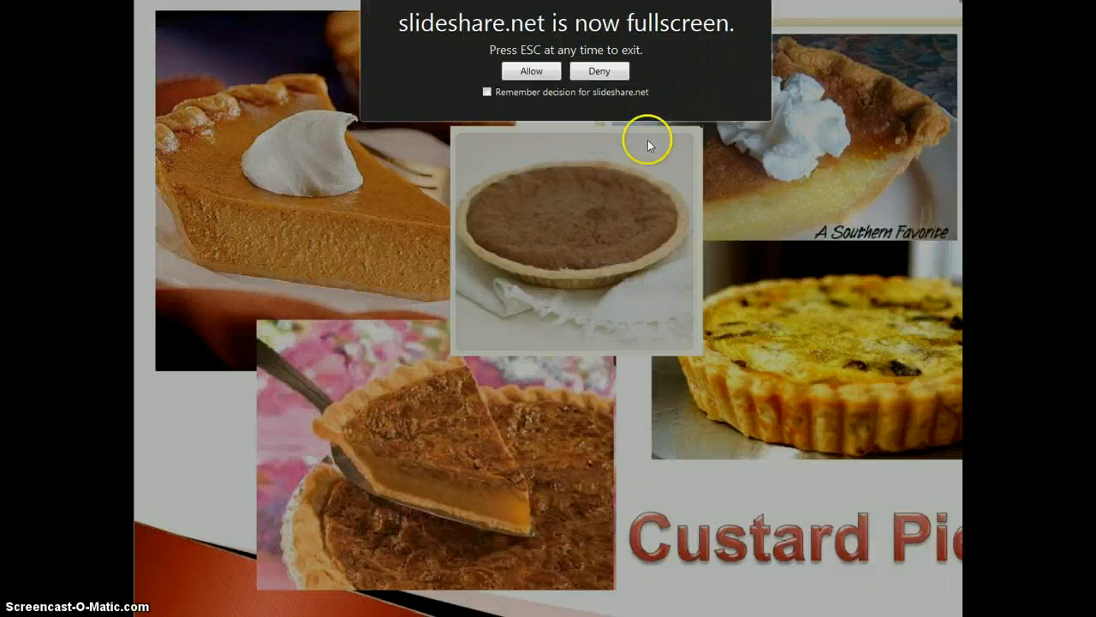
pyautogui.press('Escape')
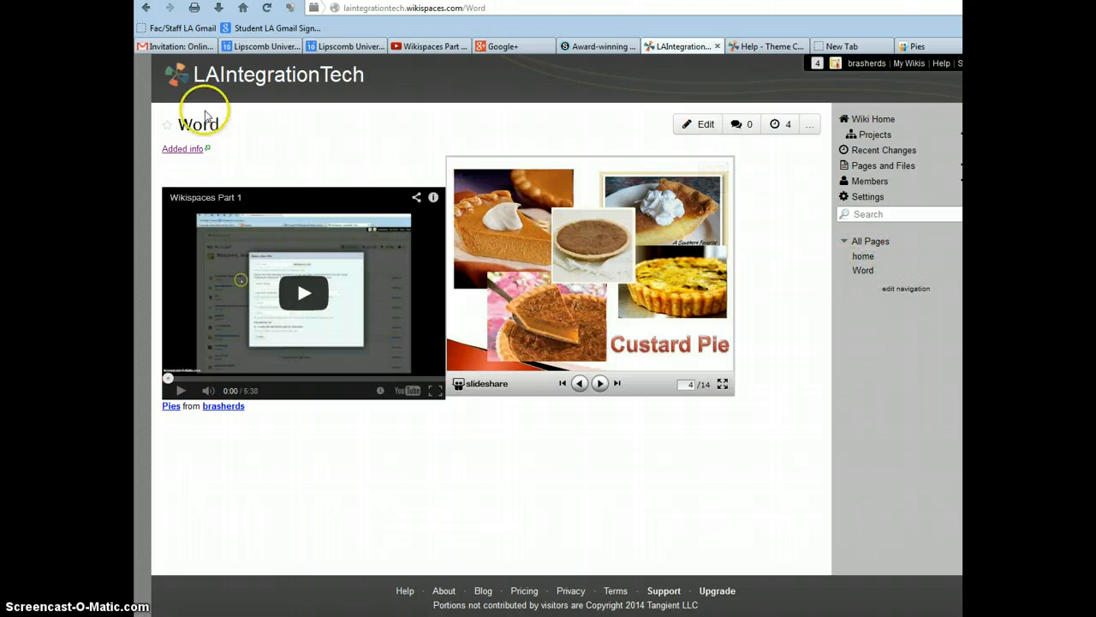
# - Open the wiki's home page from the list of all pages
pyautogui.click(864, 259)
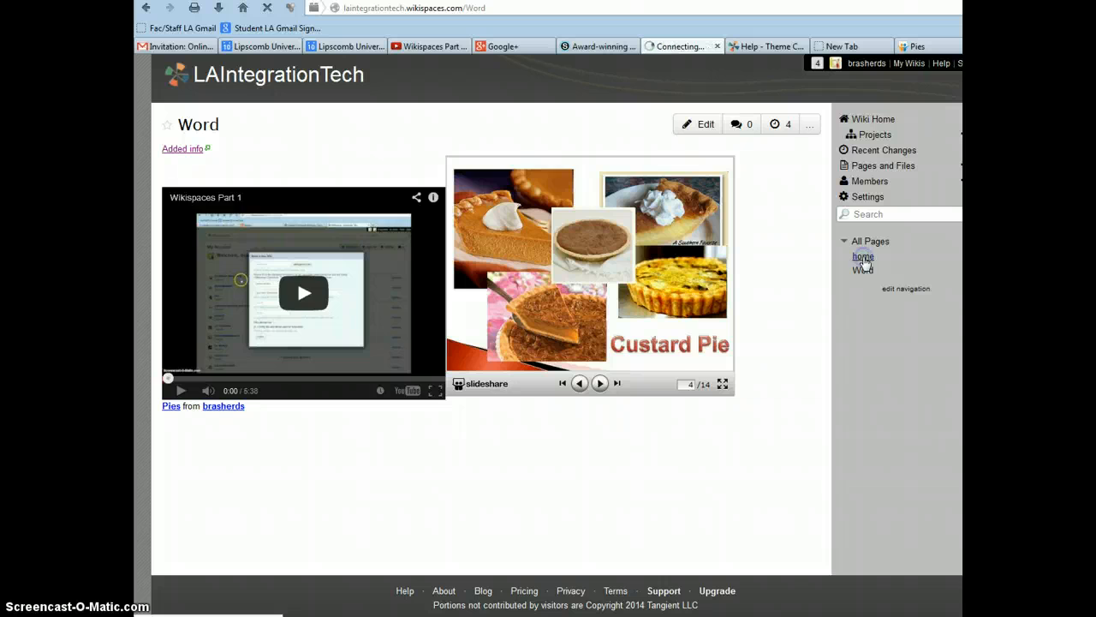